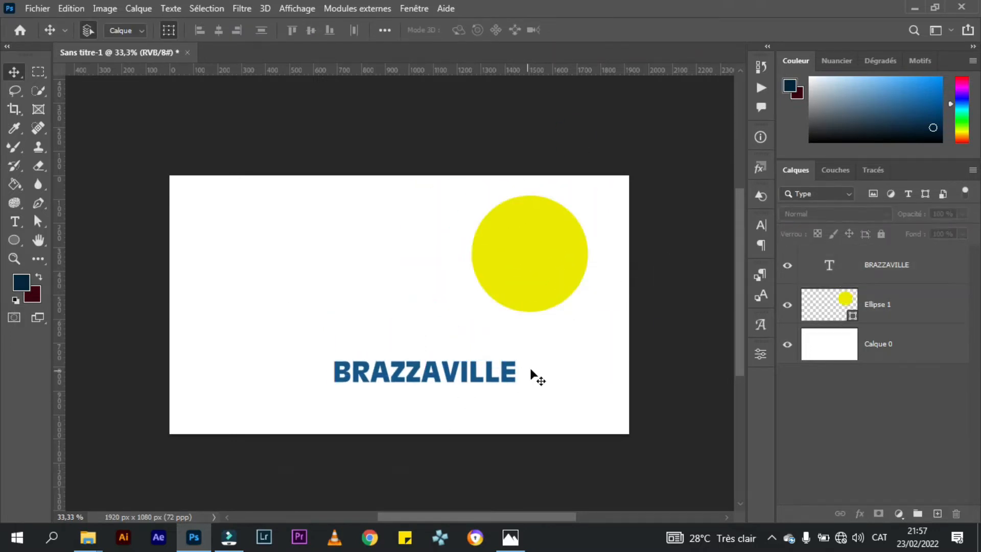
Import the red-suited character image from File Explorer into the document and place it on the canvas's left side
click(88, 537)
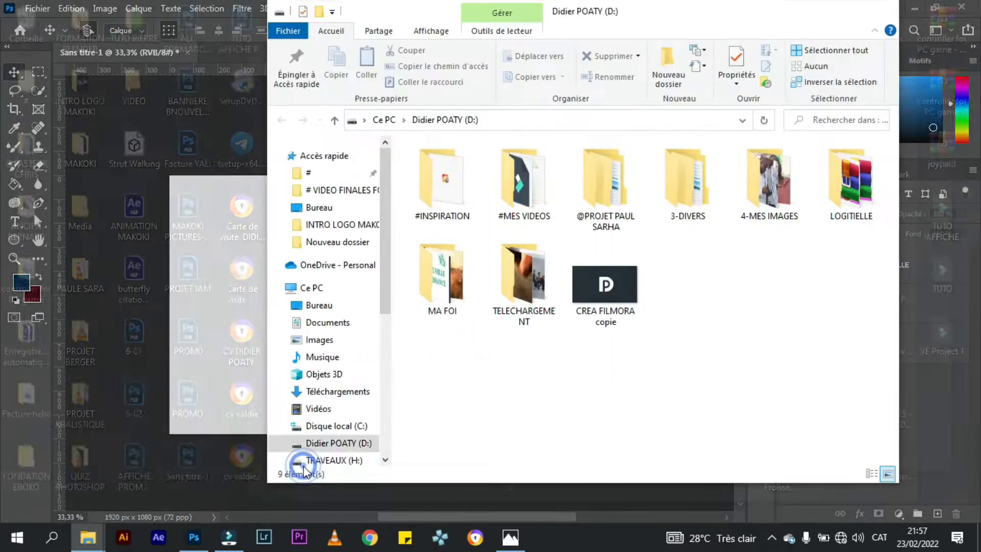
drag(597, 281, 206, 265)
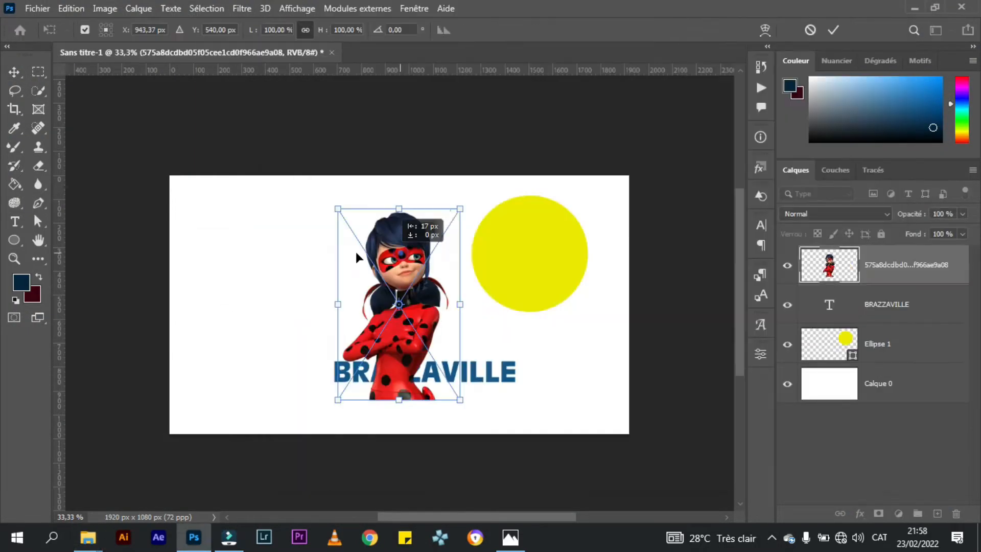
click(833, 30)
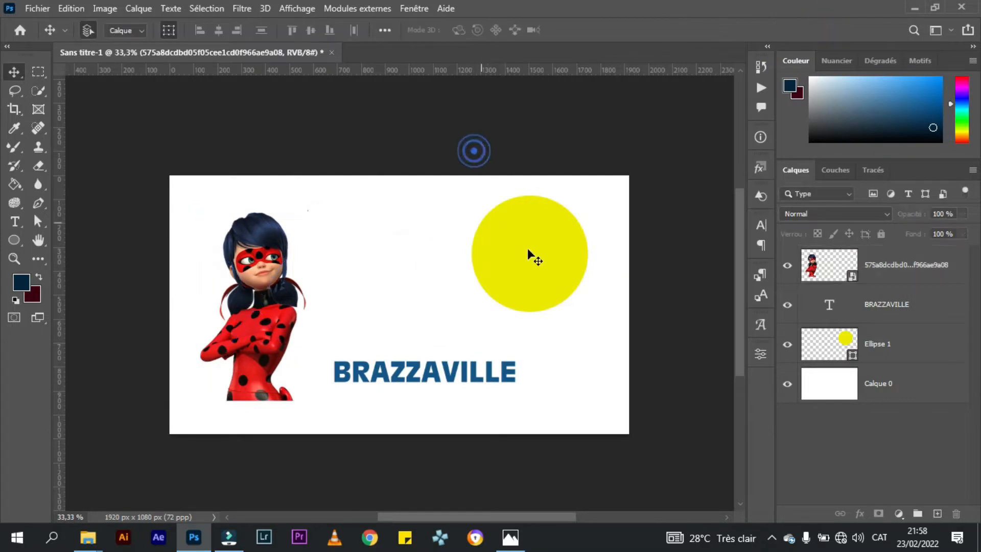
Move the character image straight down until its base meets the canvas's bottom edge
click(531, 245)
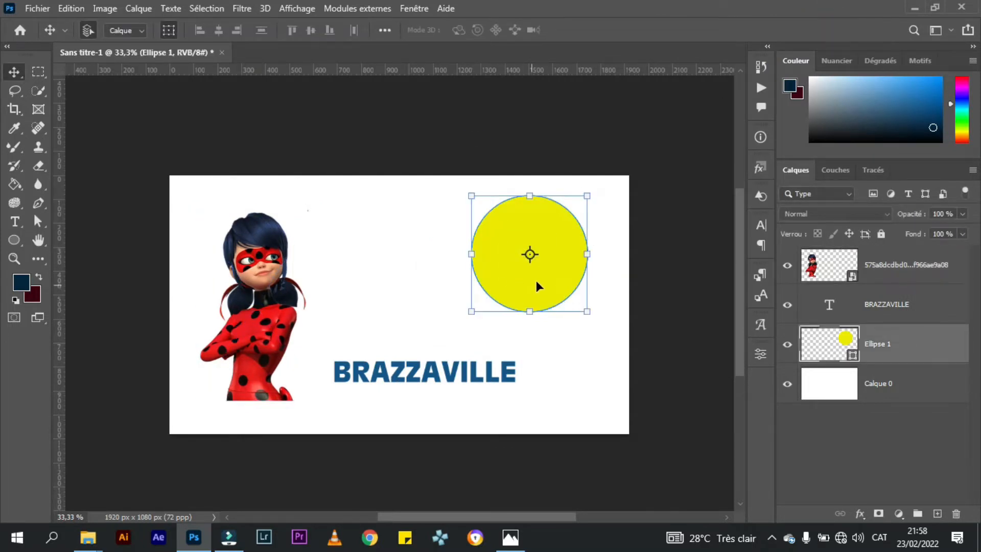
click(464, 380)
click(450, 374)
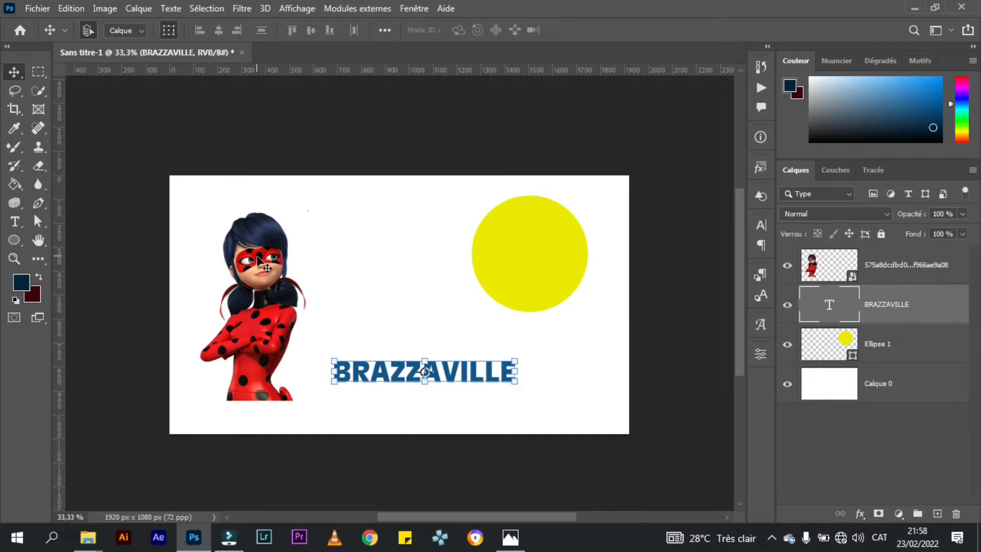
drag(259, 240, 257, 287)
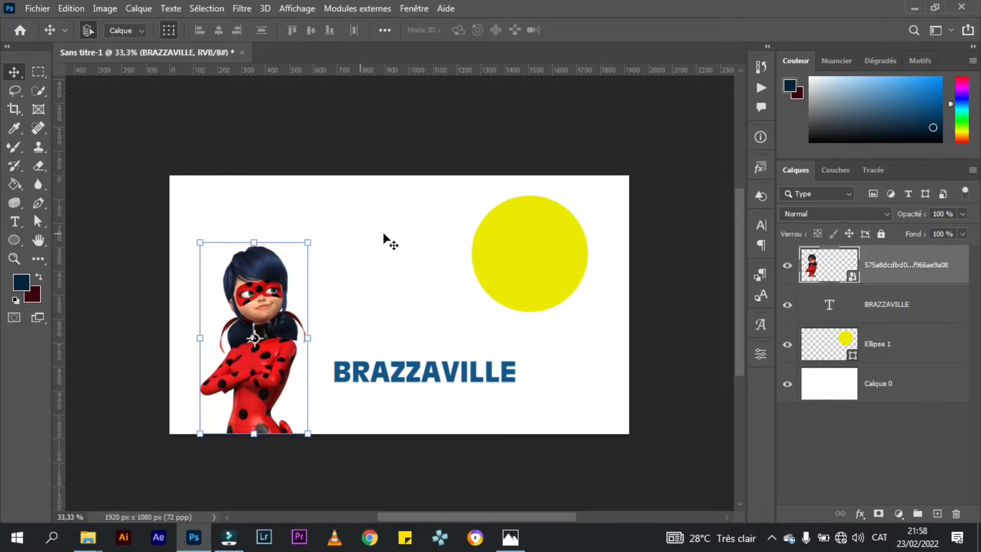
click(384, 235)
click(240, 299)
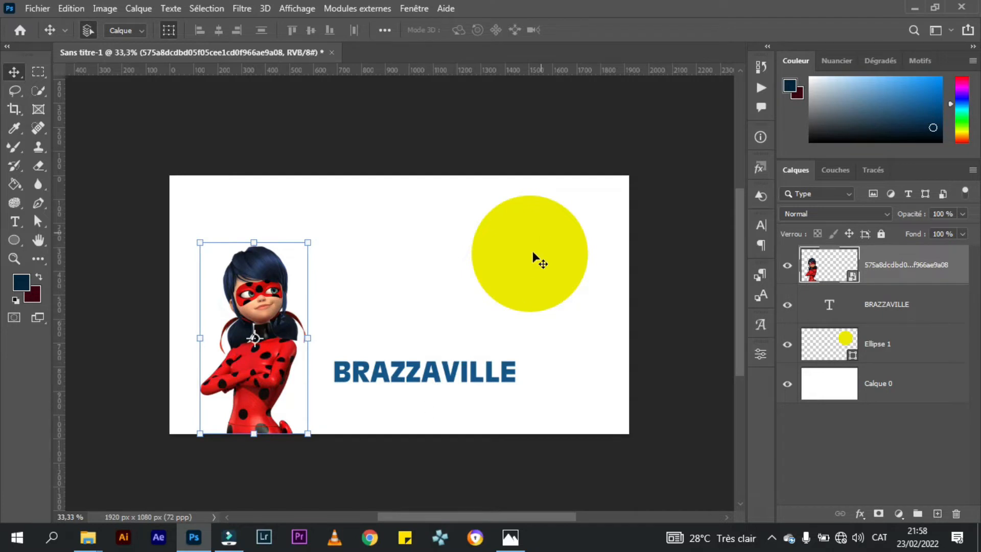
click(438, 176)
click(546, 275)
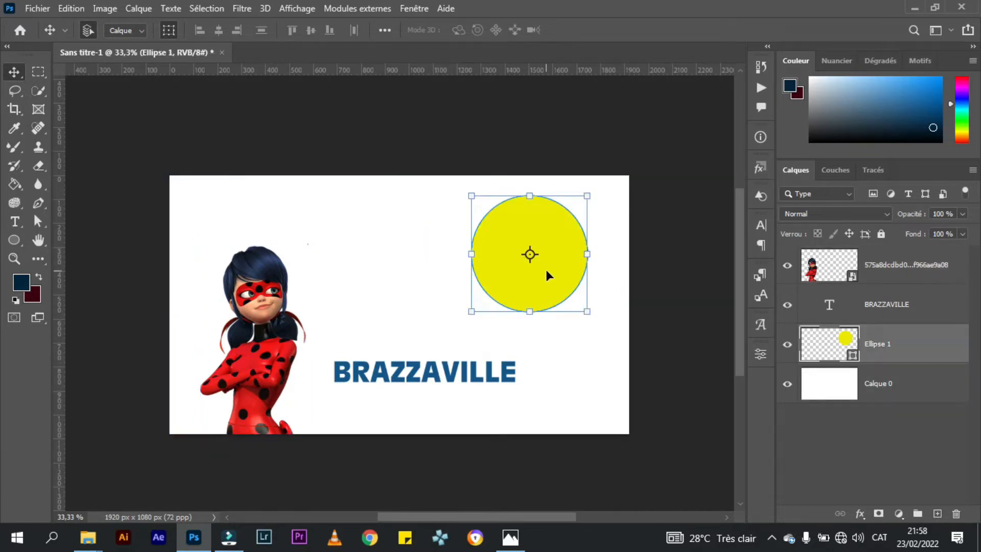
click(651, 233)
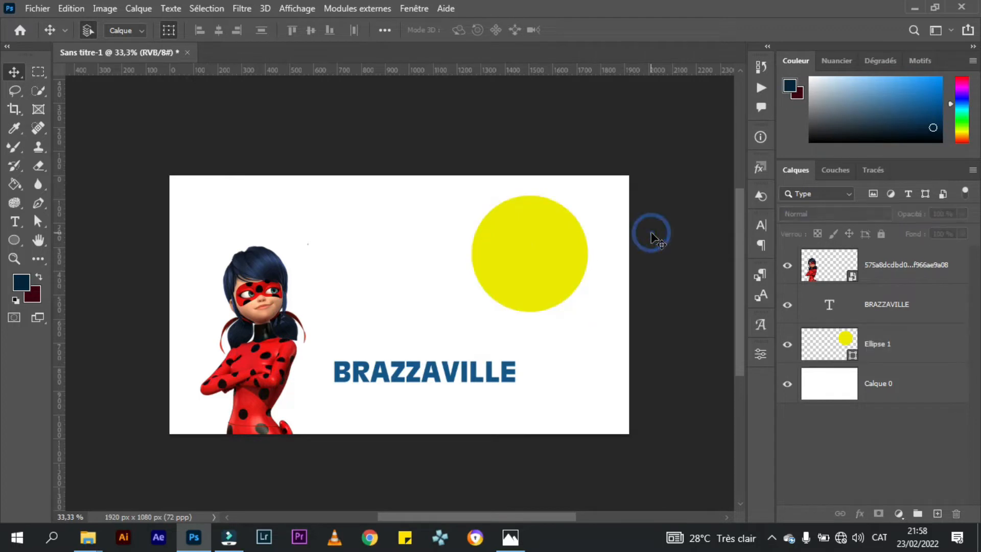
click(549, 260)
click(866, 517)
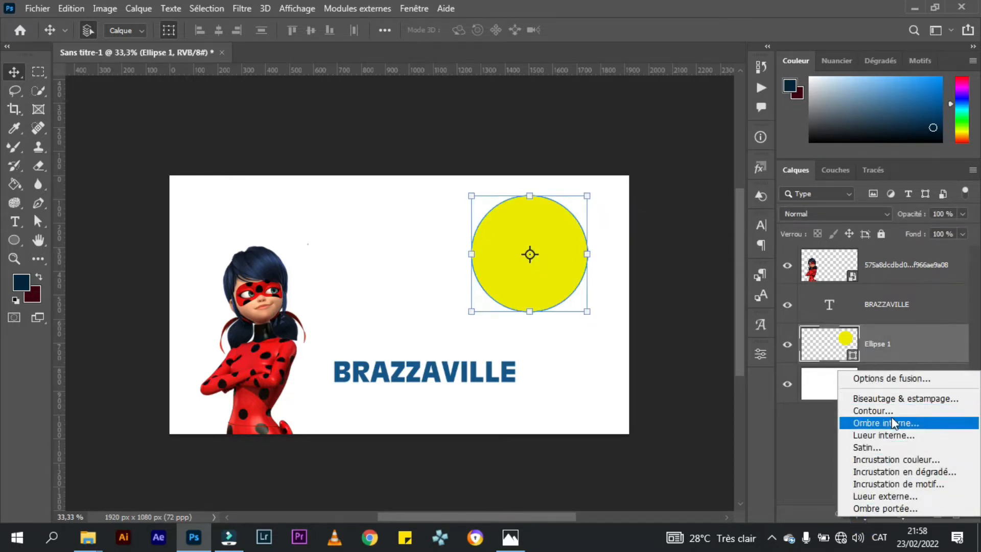
click(893, 471)
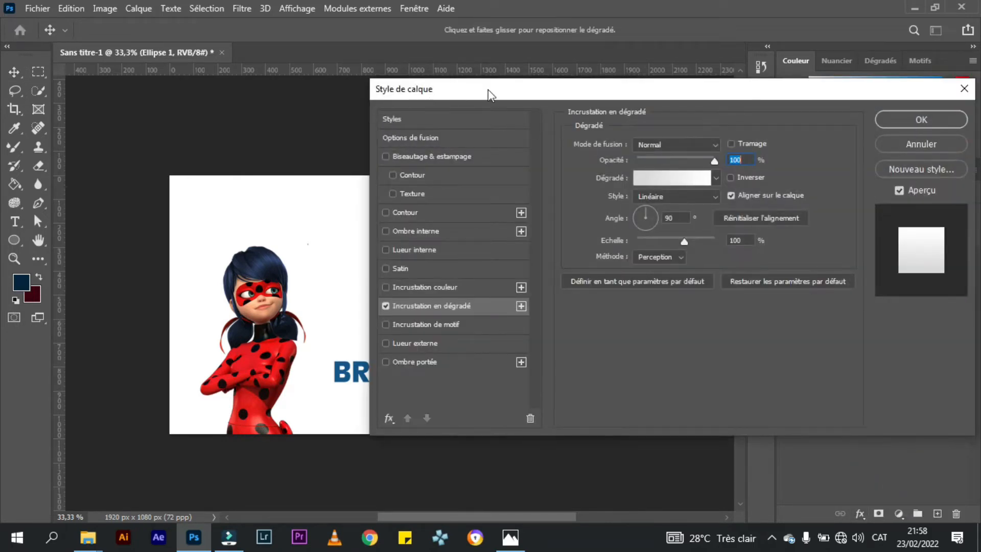
drag(488, 90, 378, 81)
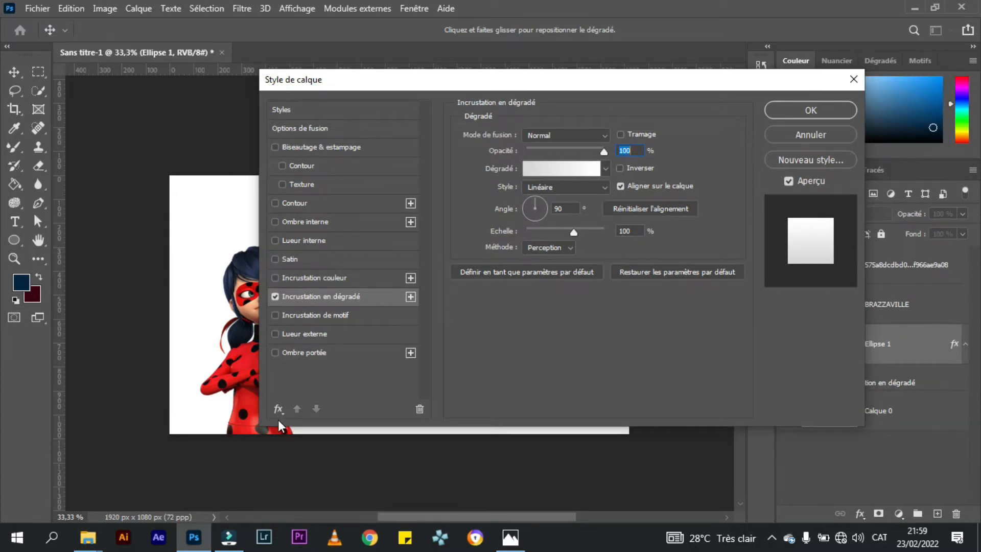
click(811, 135)
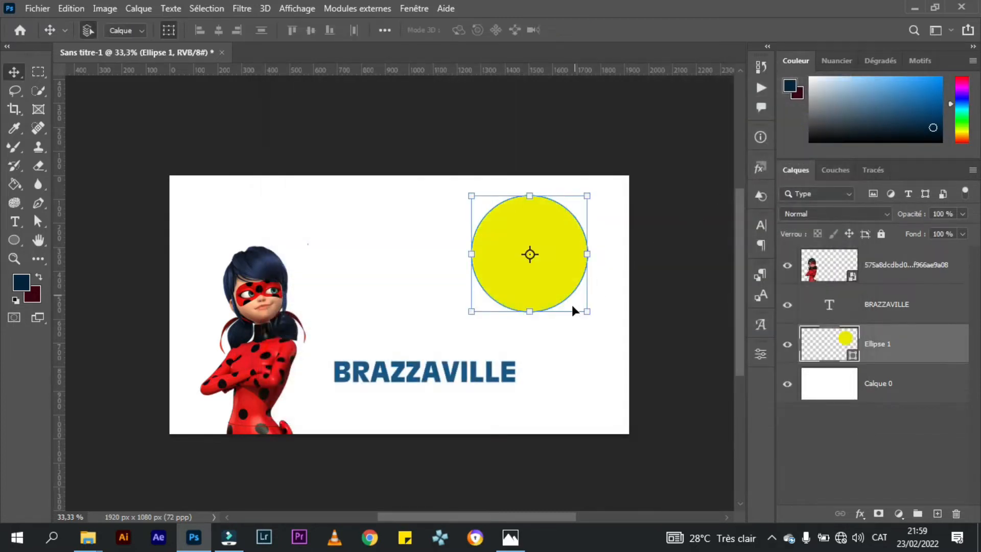
double_click(941, 348)
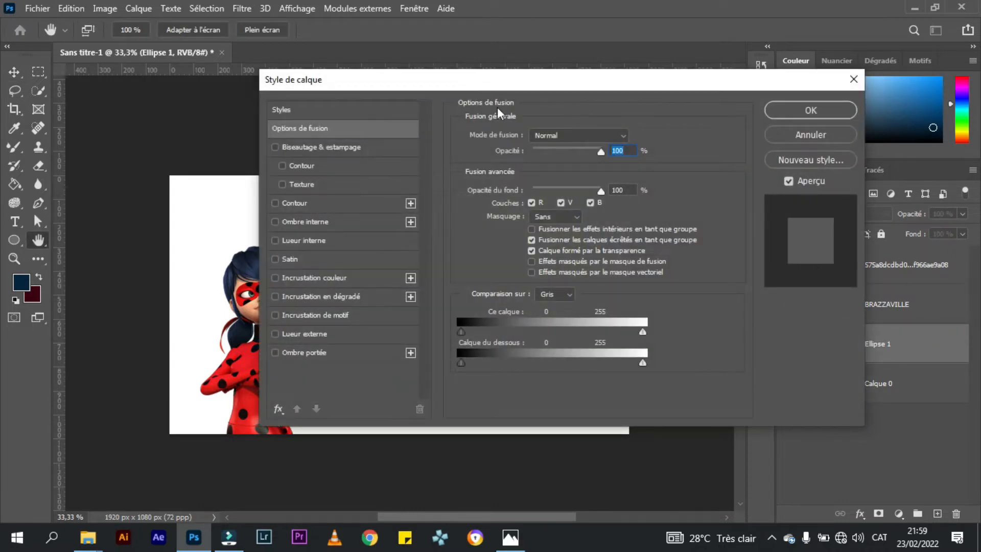
drag(450, 83, 445, 139)
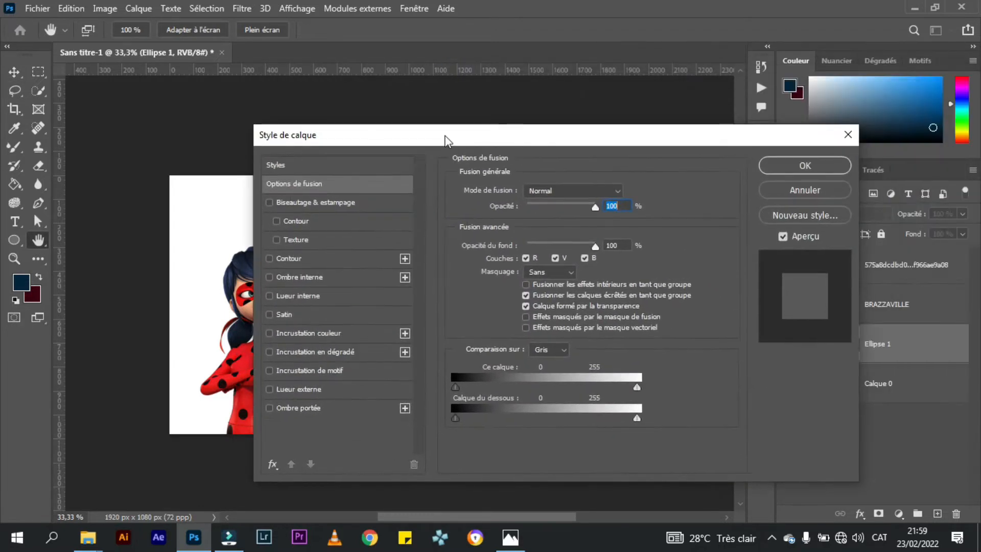
drag(382, 136, 306, 112)
click(674, 169)
Rearrange the layout with the yellow circle at the upper left, the character beside it, and the BRAZZAVILLE text at the upper right
drag(550, 235, 229, 222)
drag(278, 327, 343, 324)
drag(219, 267, 226, 271)
drag(403, 371, 437, 231)
click(234, 266)
click(381, 140)
Try the Biseautage & estampage effect on the yellow circle with a depth of 501% and a size of 87 px
click(227, 257)
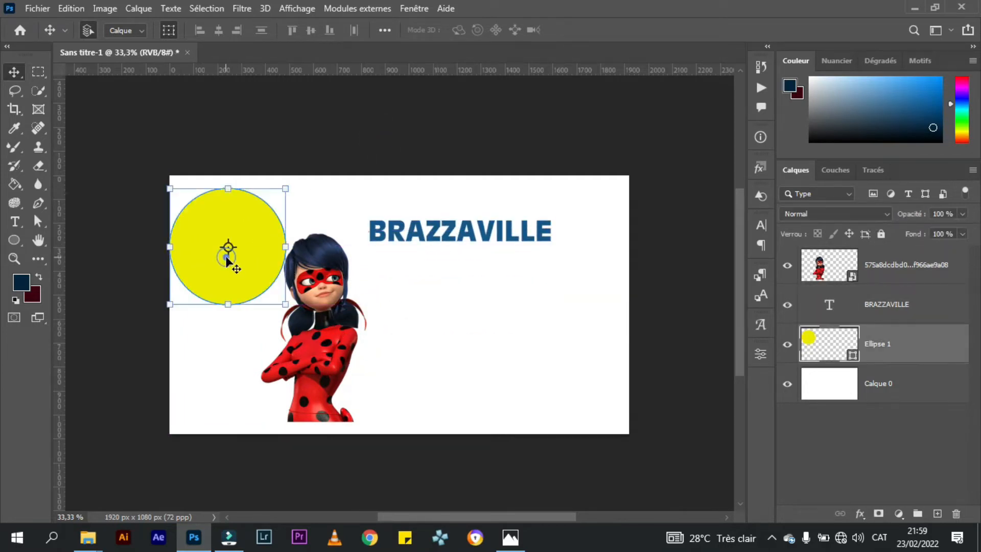
double_click(937, 347)
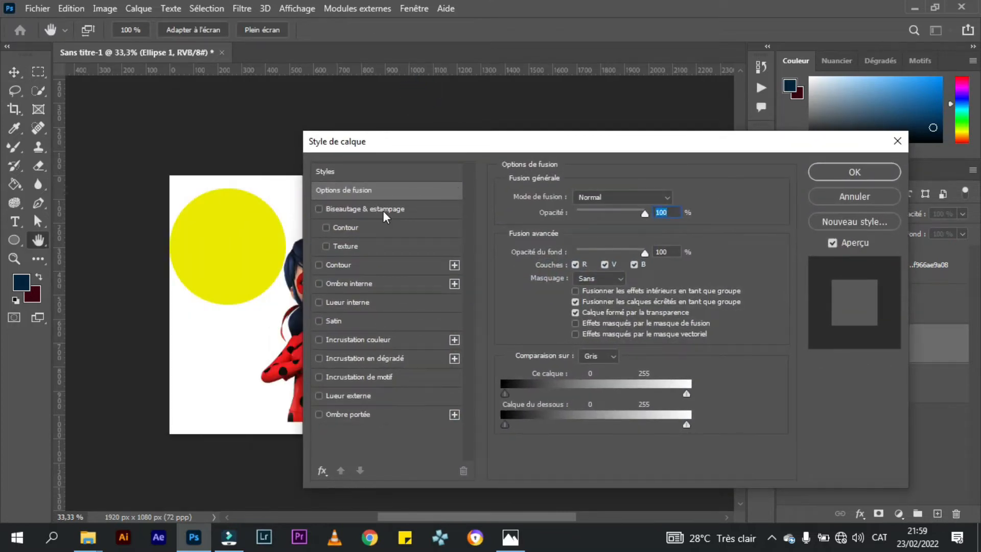
click(318, 210)
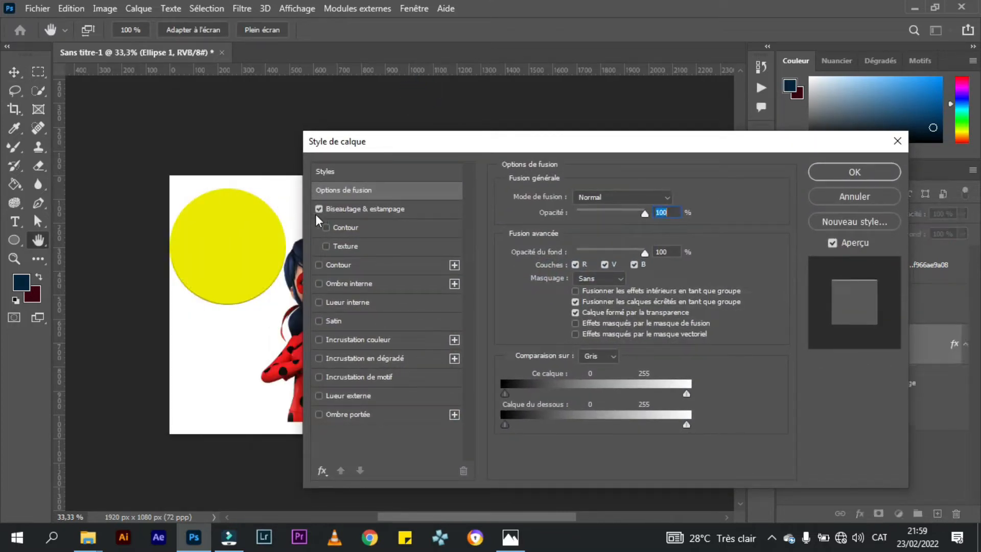
click(394, 211)
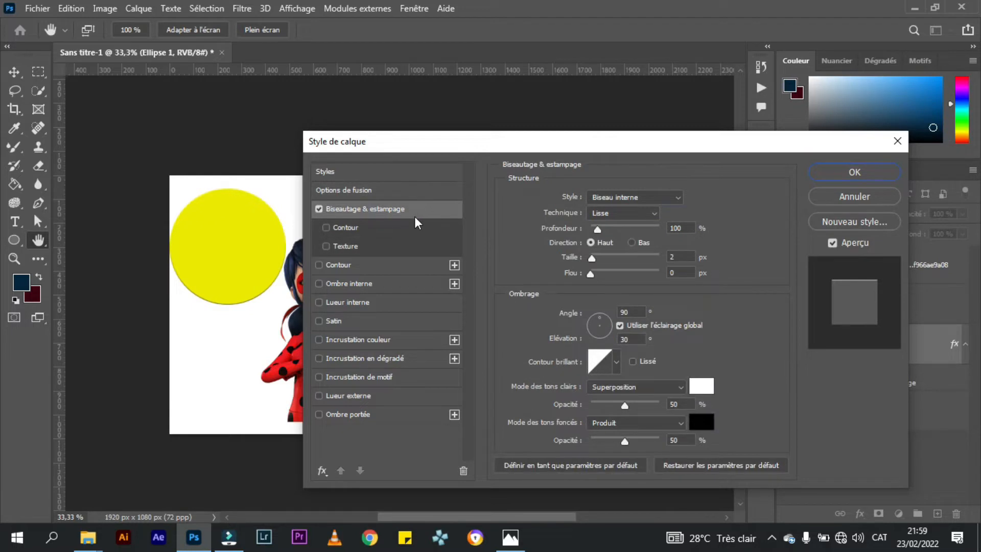
drag(597, 229, 625, 229)
drag(592, 258, 617, 259)
drag(641, 148, 436, 260)
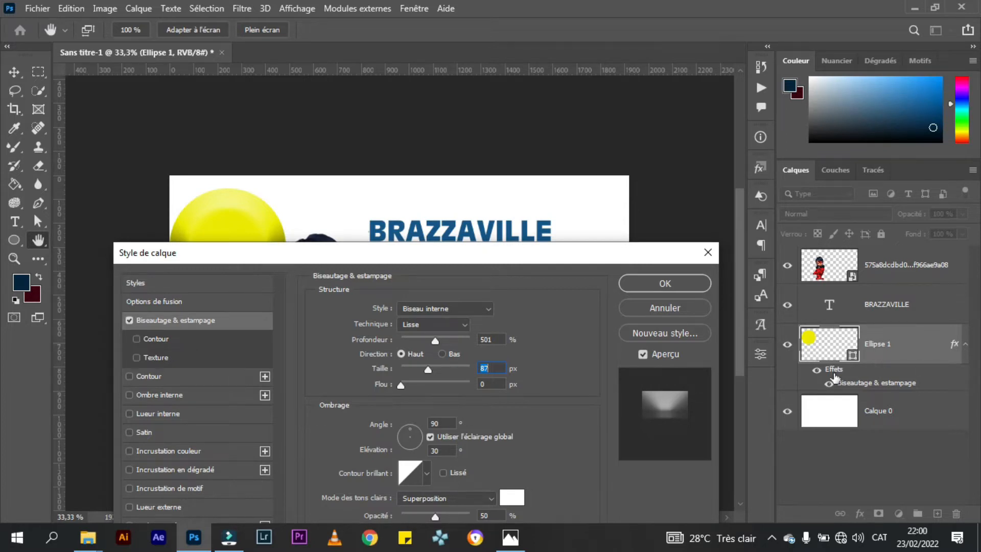
drag(221, 253, 214, 140)
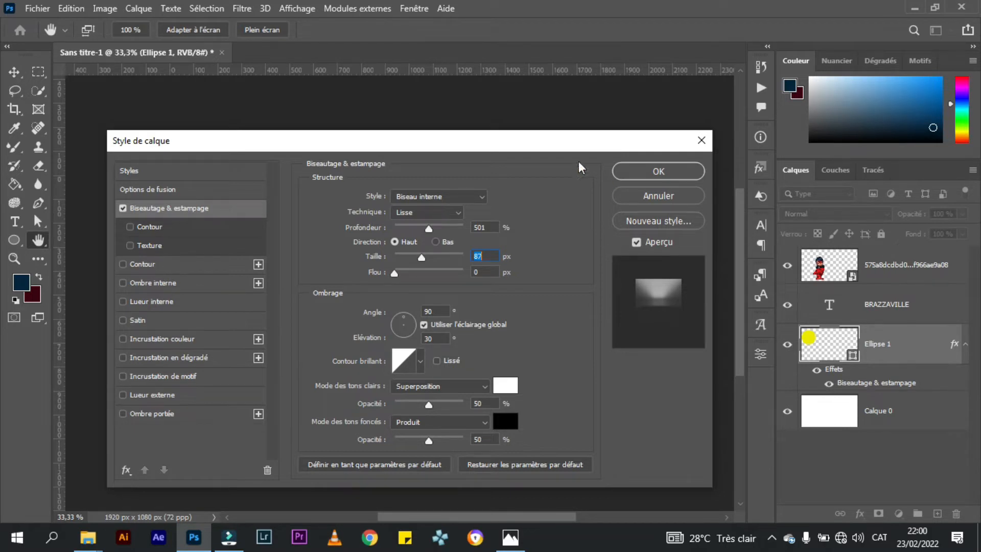
drag(160, 140, 579, 132)
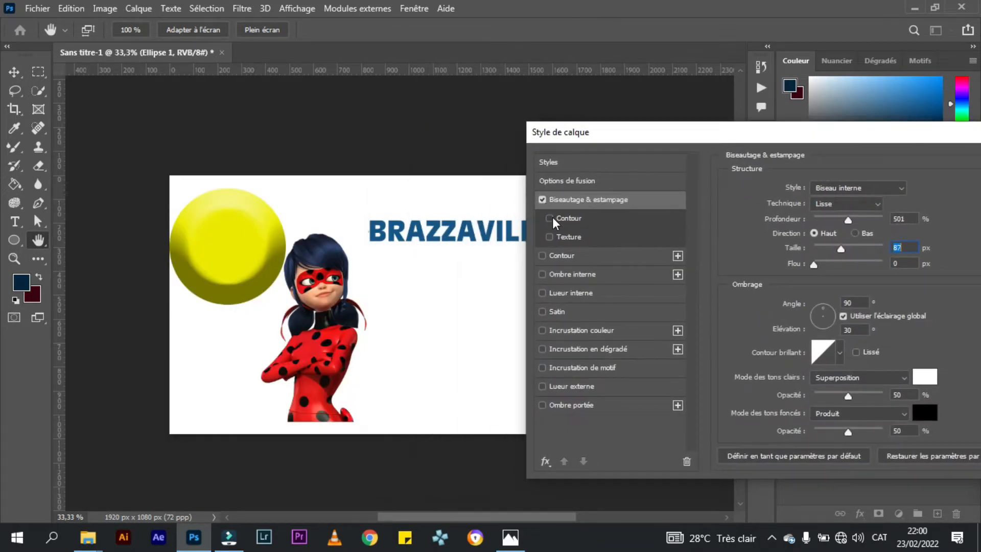
Set the circle's bevel depth to 490%, size to 29 px and Flou to 0 px
mouse_move(847, 219)
mouse_down()
mouse_move(827, 218)
mouse_move(847, 216)
mouse_move(816, 244)
mouse_move(825, 247)
mouse_up()
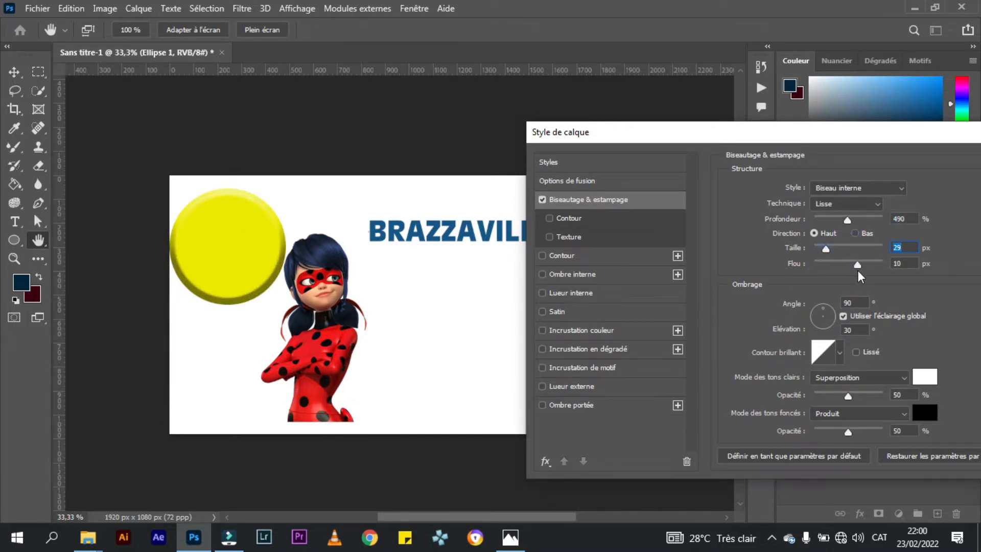
key(Tab)
mouse_move(820, 250)
mouse_down()
mouse_move(837, 251)
mouse_move(826, 249)
mouse_up()
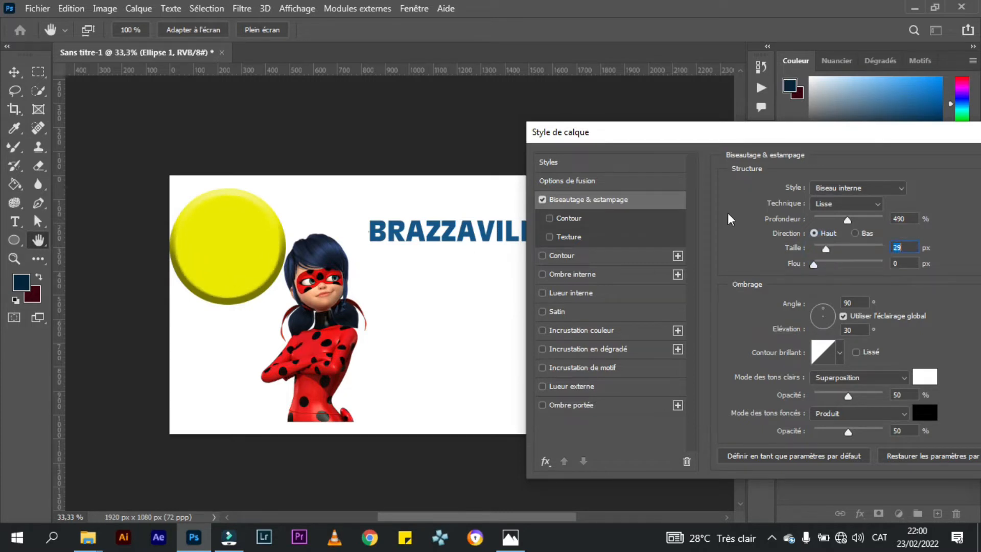
Try the bevel's Contour and Texture with a Herbe pattern on the circle, and turn the texture and bevel off
click(549, 218)
click(547, 236)
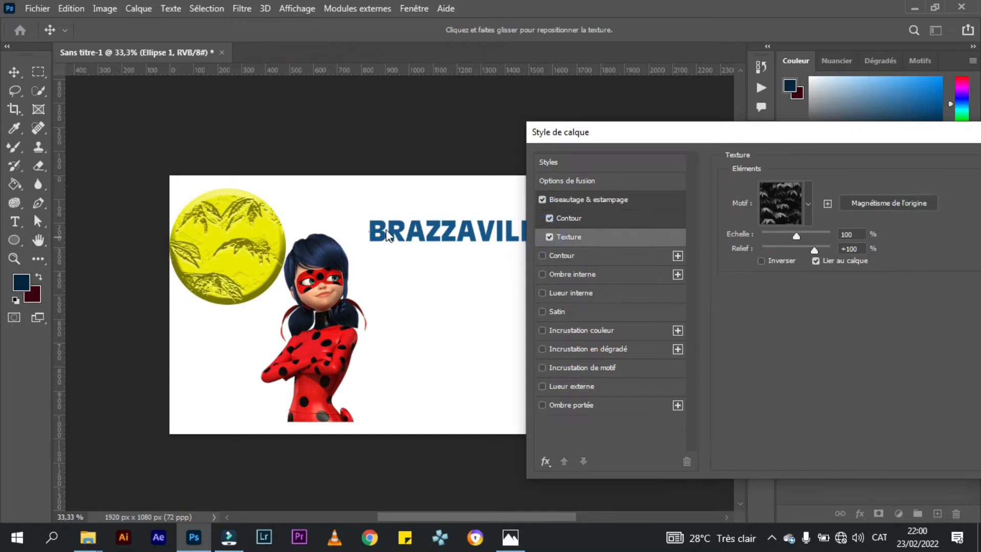
click(792, 214)
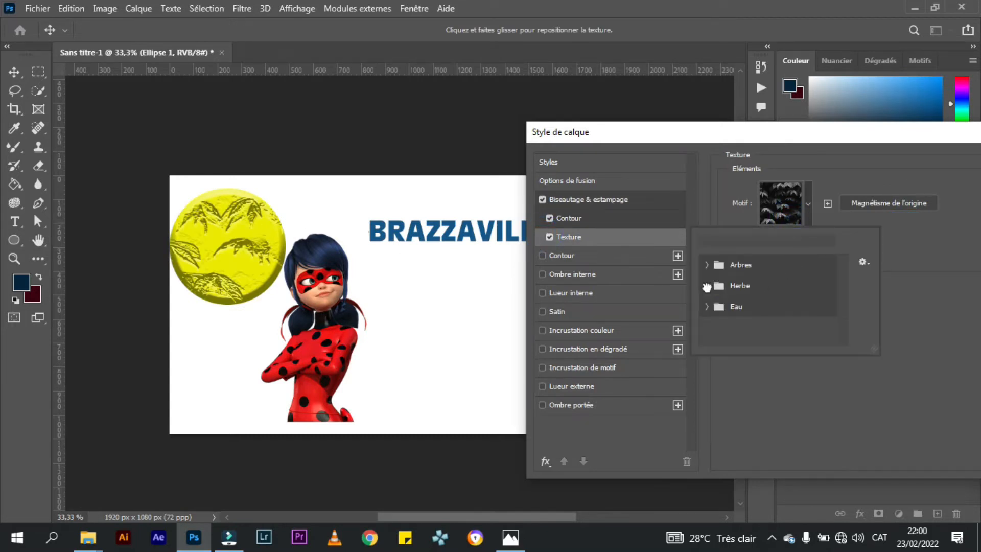
click(706, 285)
click(747, 307)
click(771, 307)
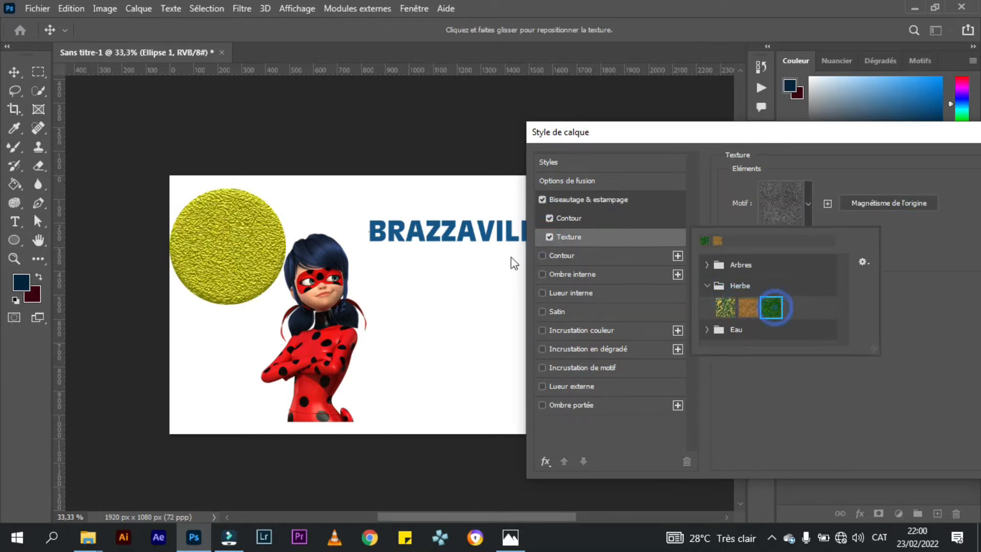
click(549, 237)
click(542, 200)
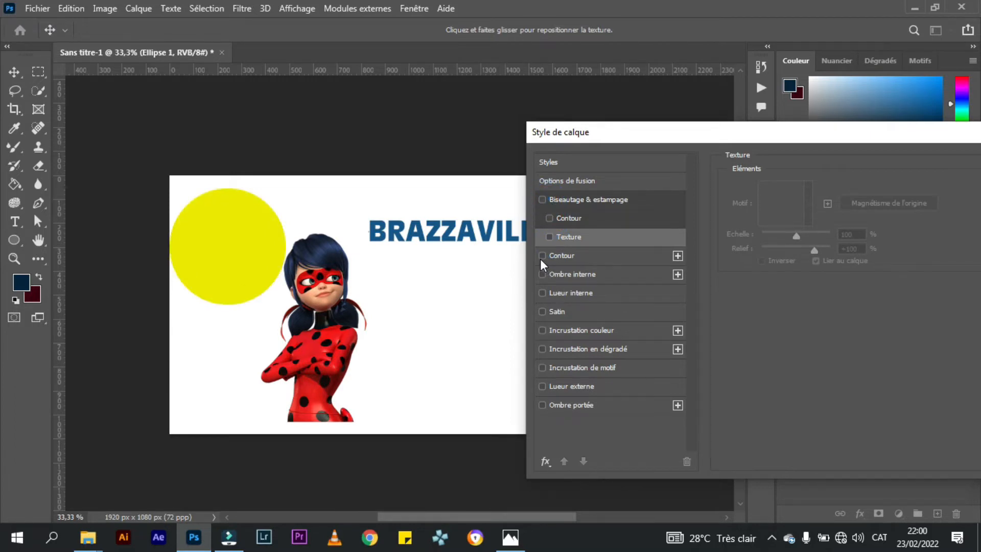
Add a Contour effect to the yellow circle with a size of 133 px and a red colour
click(635, 255)
click(841, 188)
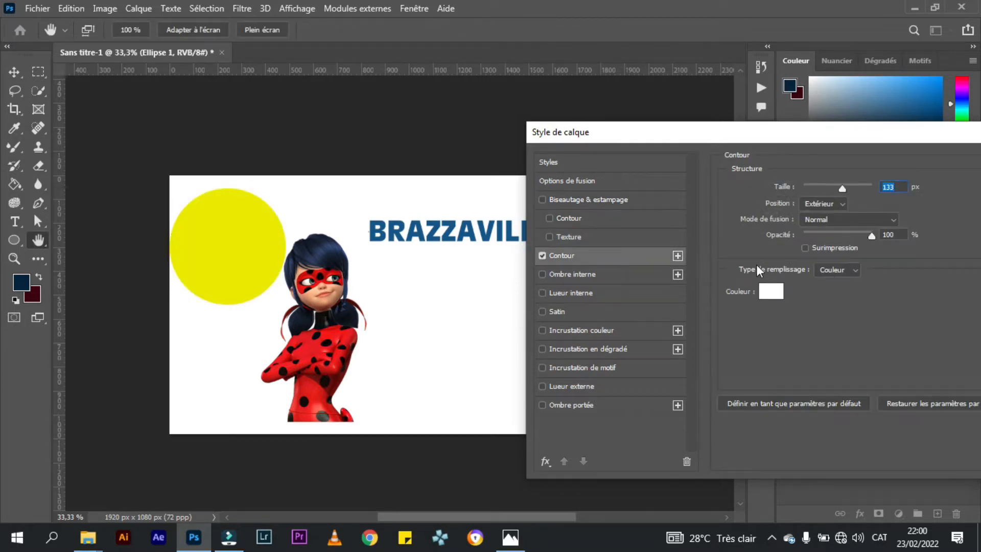
click(771, 289)
drag(716, 342, 737, 290)
click(890, 269)
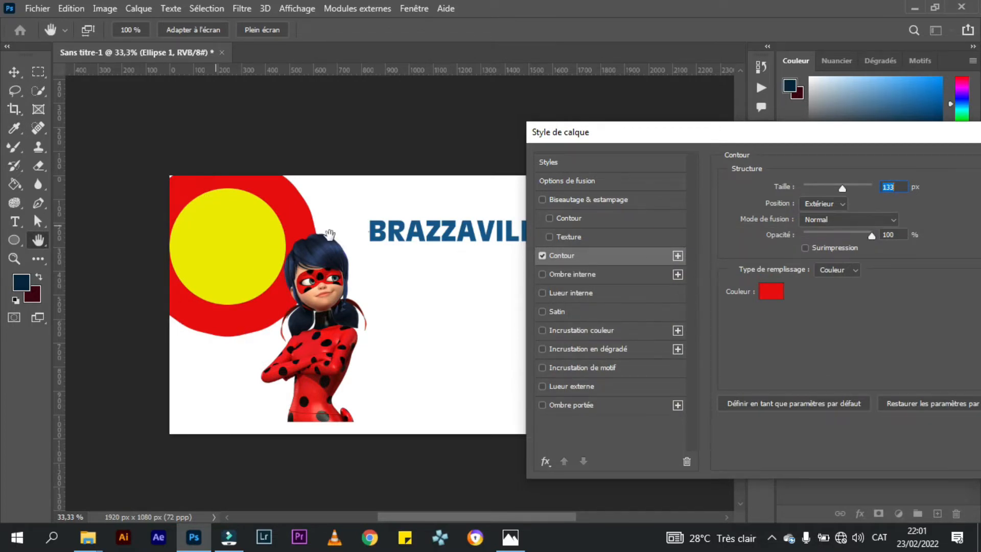
Set the circle's red outline size to 29 px at 100% opacity and apply the layer style
drag(863, 237, 908, 237)
drag(843, 186, 815, 187)
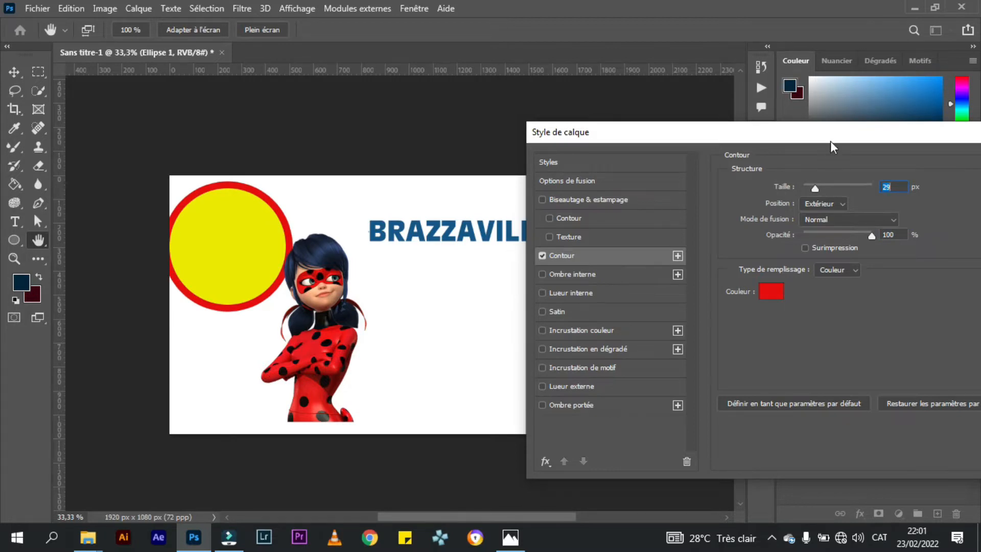
drag(830, 140, 406, 111)
click(652, 137)
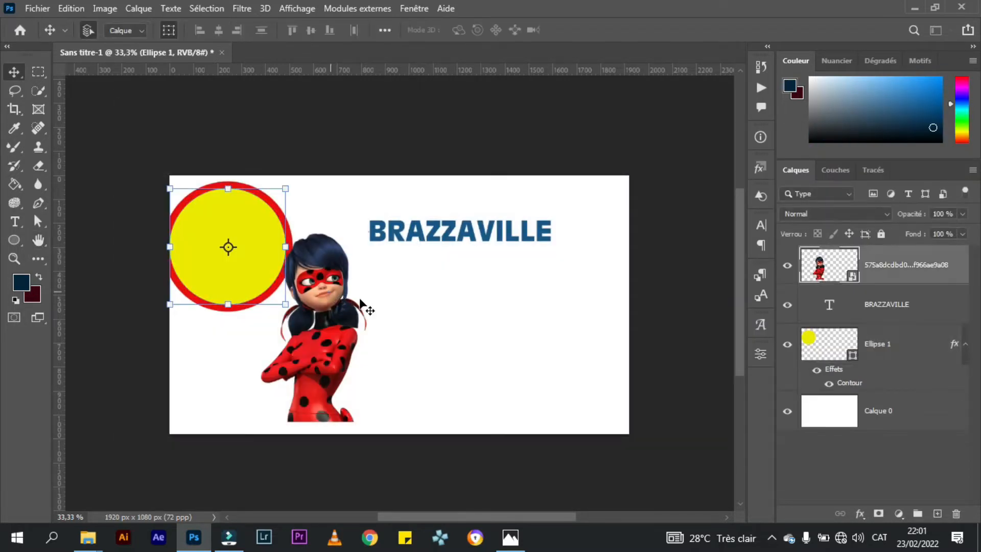
Move the character image to the right so that it stands beneath the BRAZZAVILLE text
drag(361, 302, 468, 319)
click(14, 240)
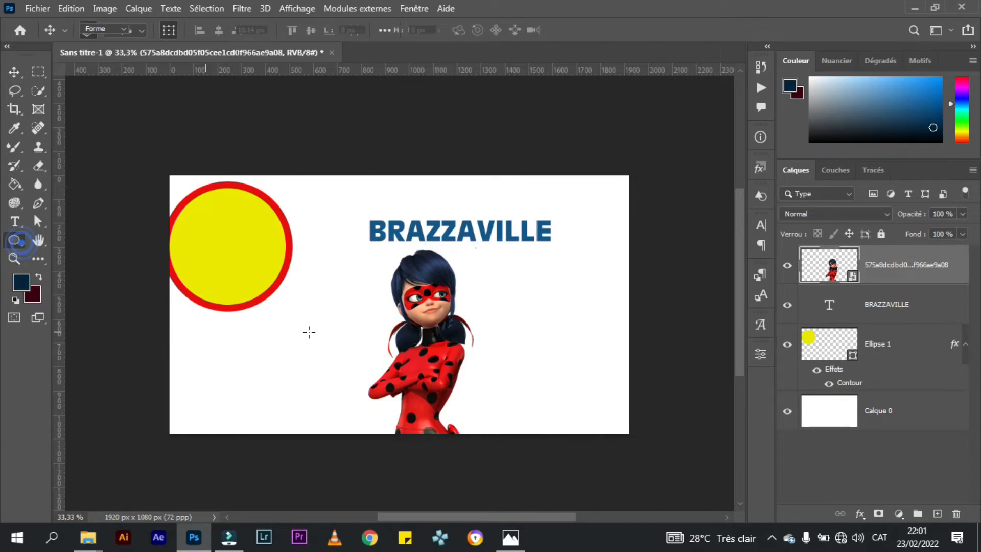
click(14, 72)
drag(432, 330, 470, 339)
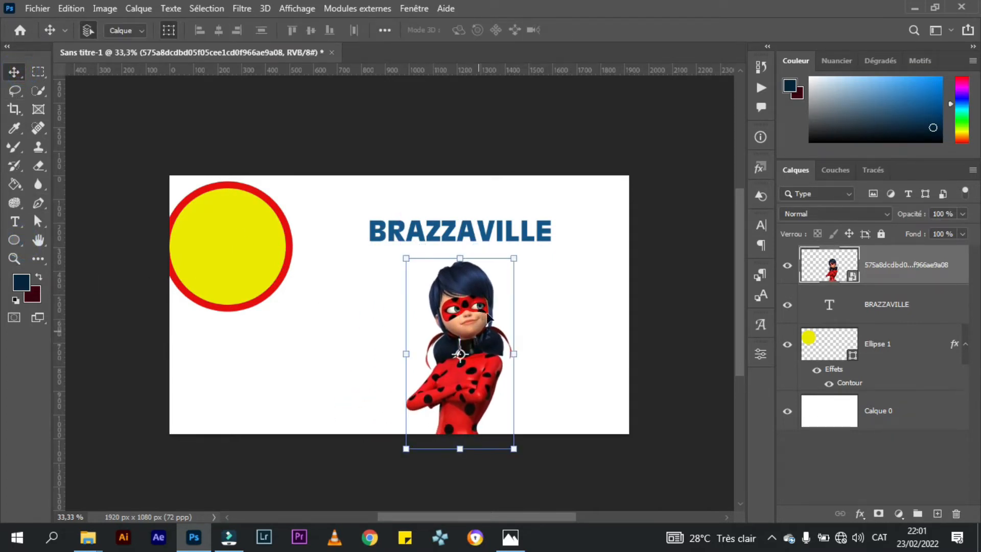
Add a Contour effect to the character image and set the outline colour to blue 042aed
double_click(961, 269)
drag(632, 80, 788, 100)
click(643, 219)
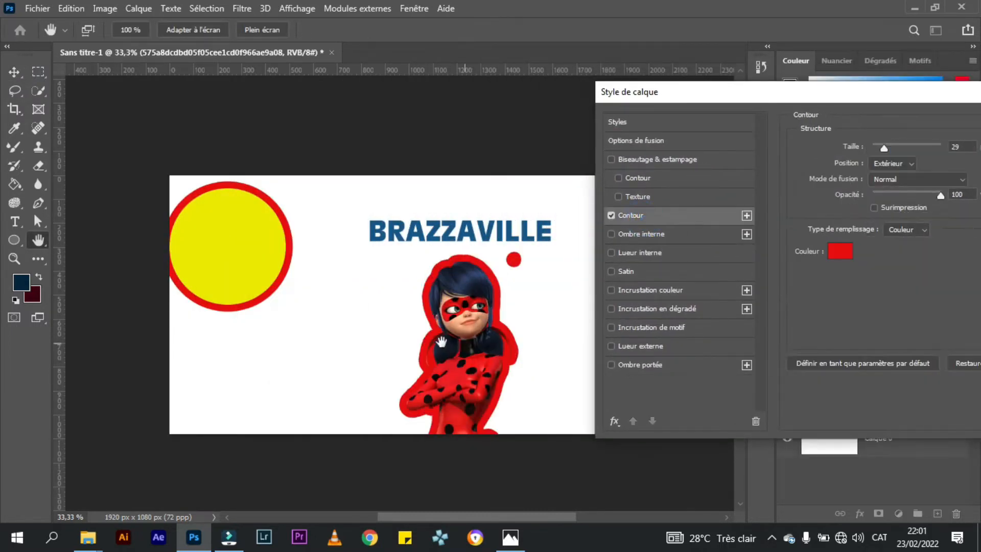
click(838, 251)
click(206, 247)
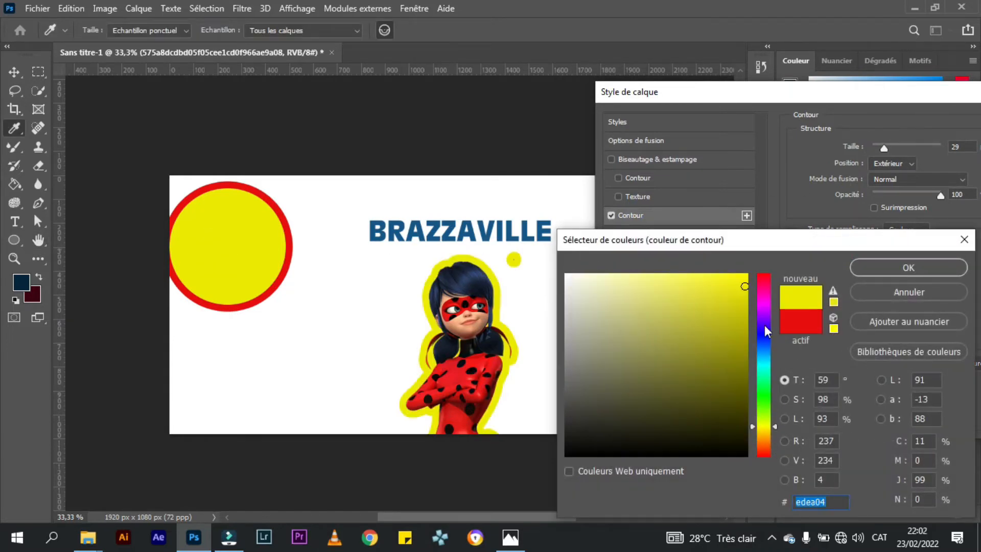
drag(765, 326, 764, 340)
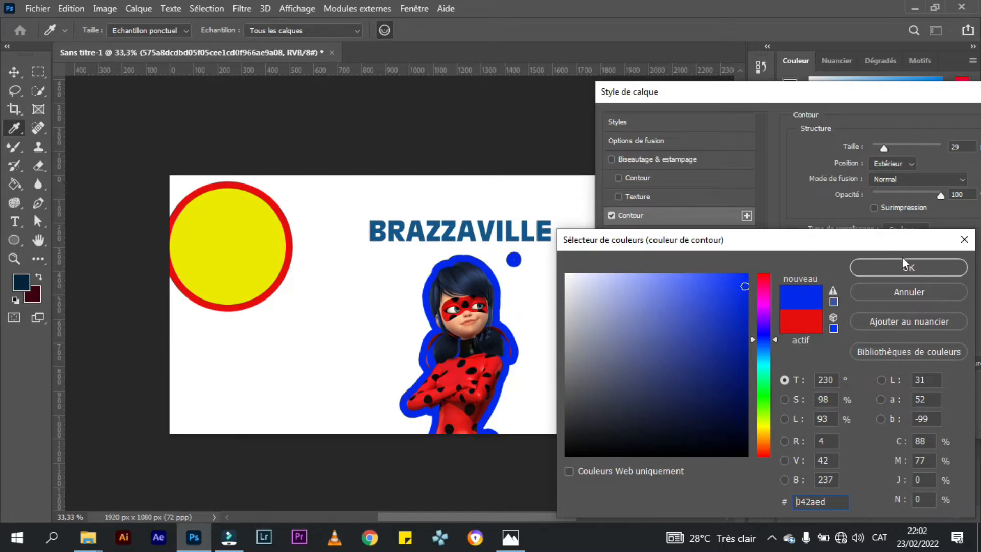
click(911, 268)
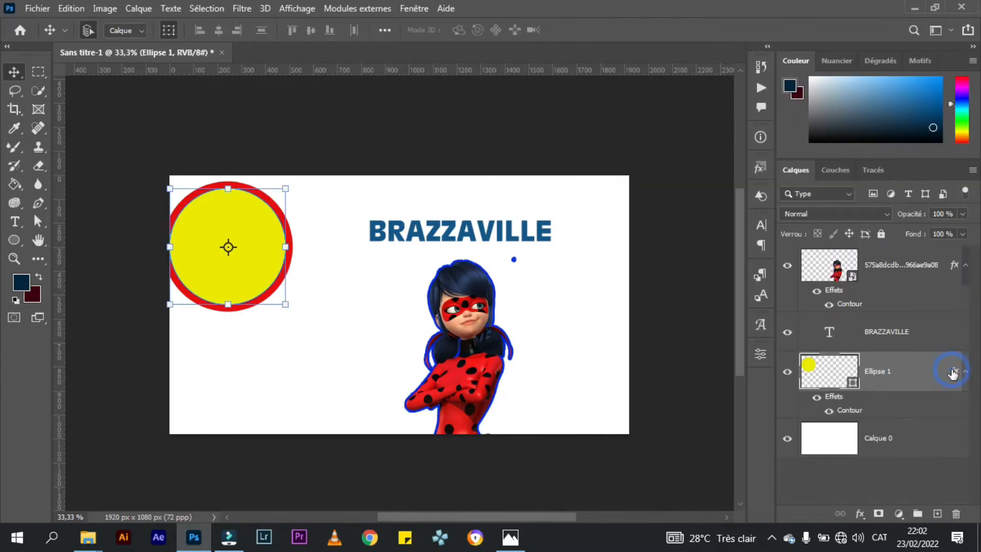
Turn off the yellow circle's red outline and try an Ombre interne effect with an increased size
double_click(954, 373)
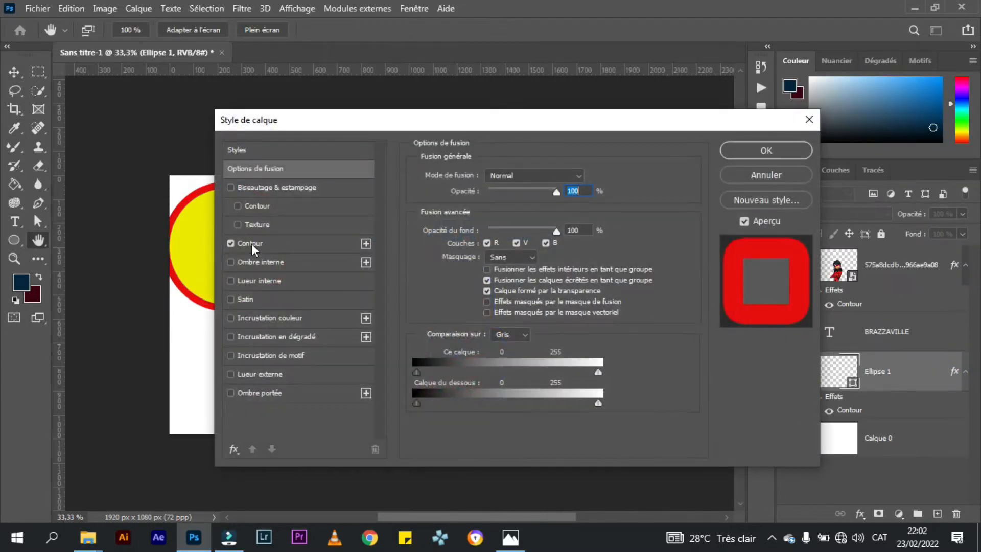
click(251, 244)
drag(339, 128, 581, 127)
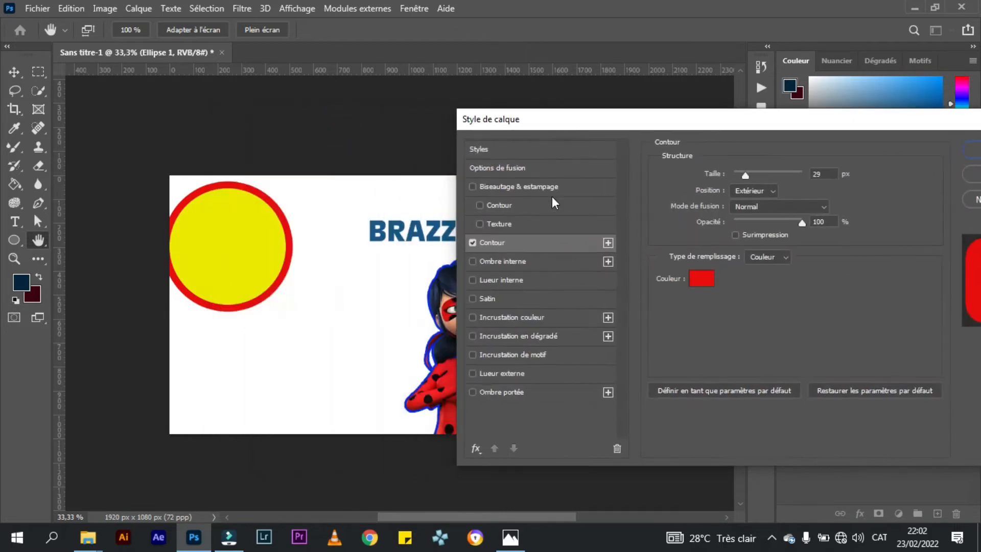
click(472, 261)
click(473, 242)
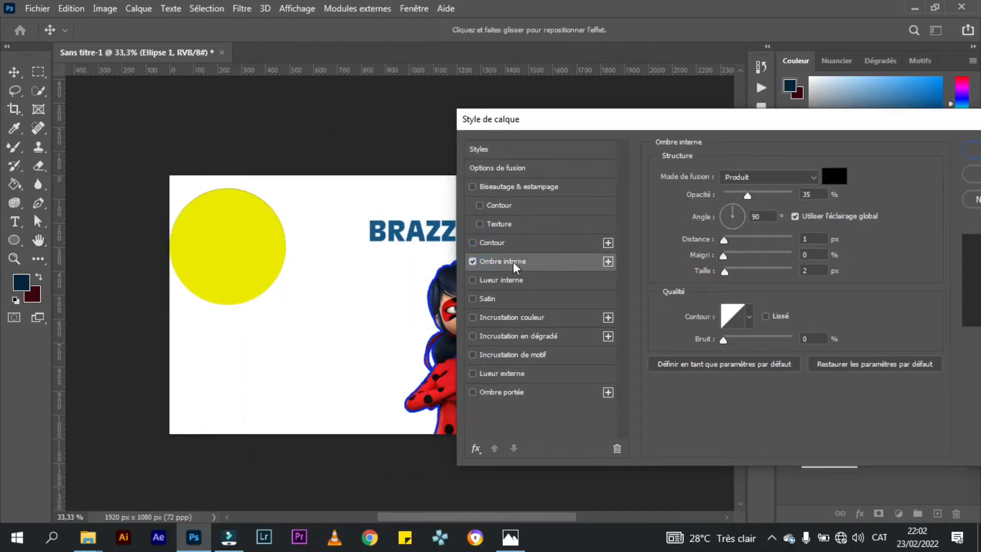
drag(724, 273, 752, 272)
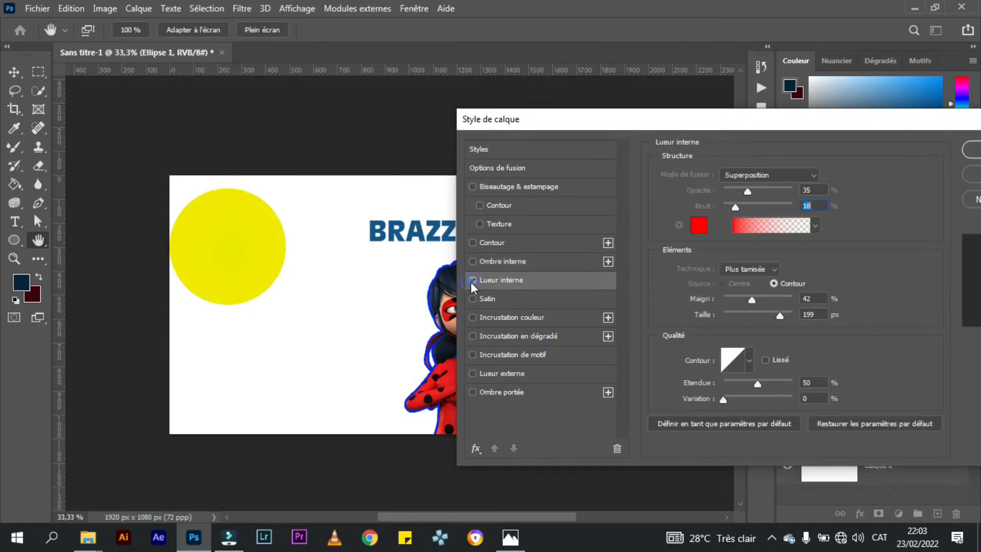
Replace the circle's Lueur interne with a Satin effect, using a stepped contour and a size of 250 px
click(471, 280)
click(474, 299)
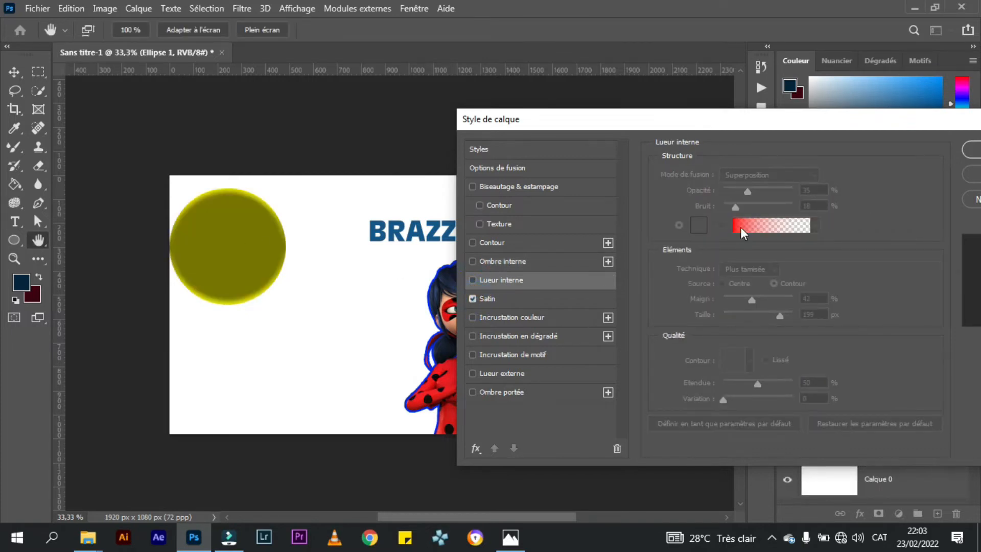
click(530, 299)
click(748, 279)
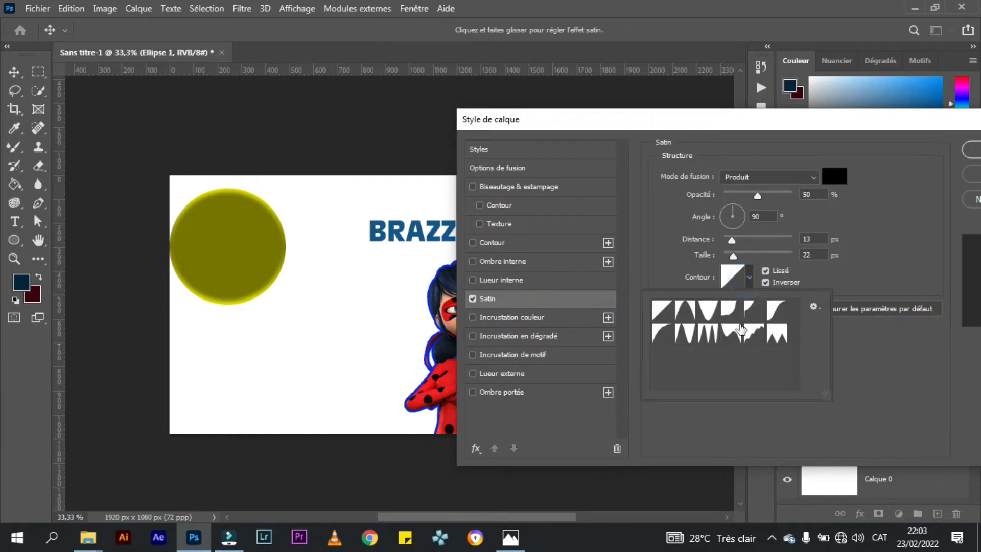
click(691, 333)
click(755, 333)
click(759, 271)
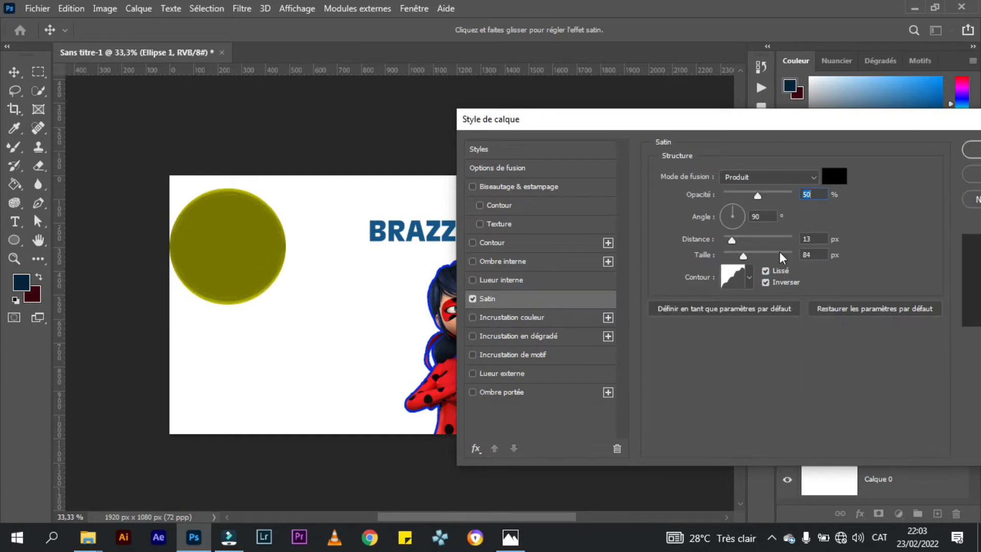
drag(779, 252, 827, 251)
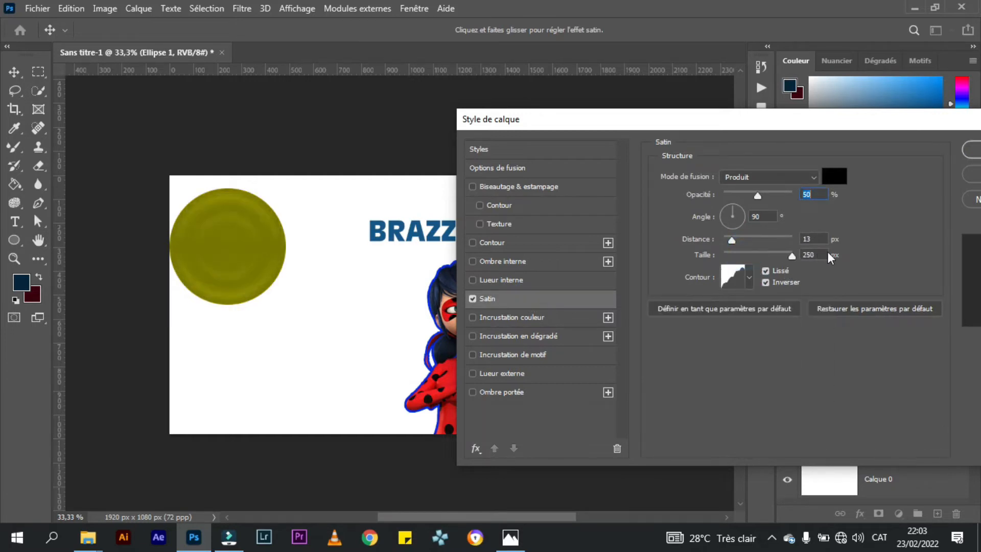
Set the circle's Satin colour to green 4c9d1b
click(834, 176)
click(767, 419)
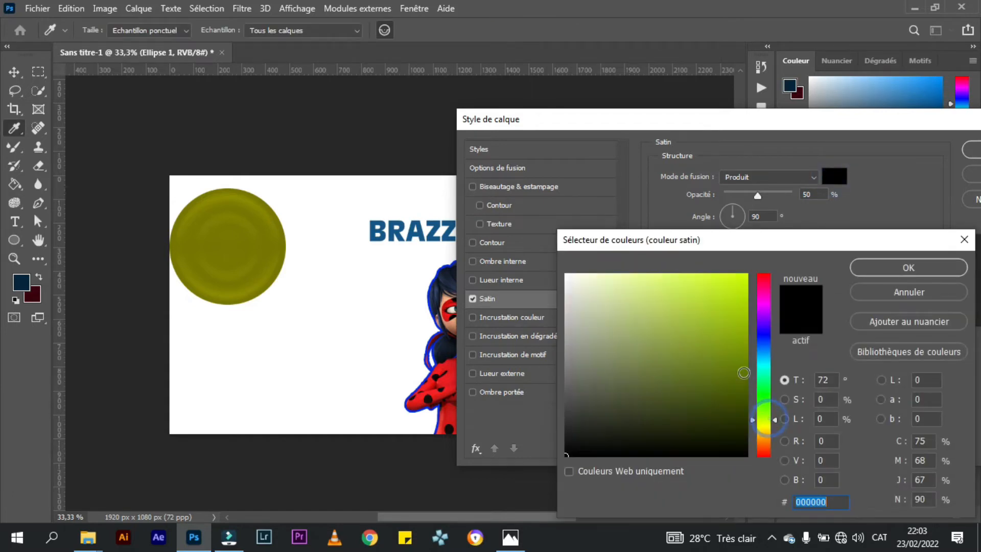
mouse_move(744, 373)
mouse_down()
mouse_move(729, 296)
mouse_move(715, 344)
mouse_up()
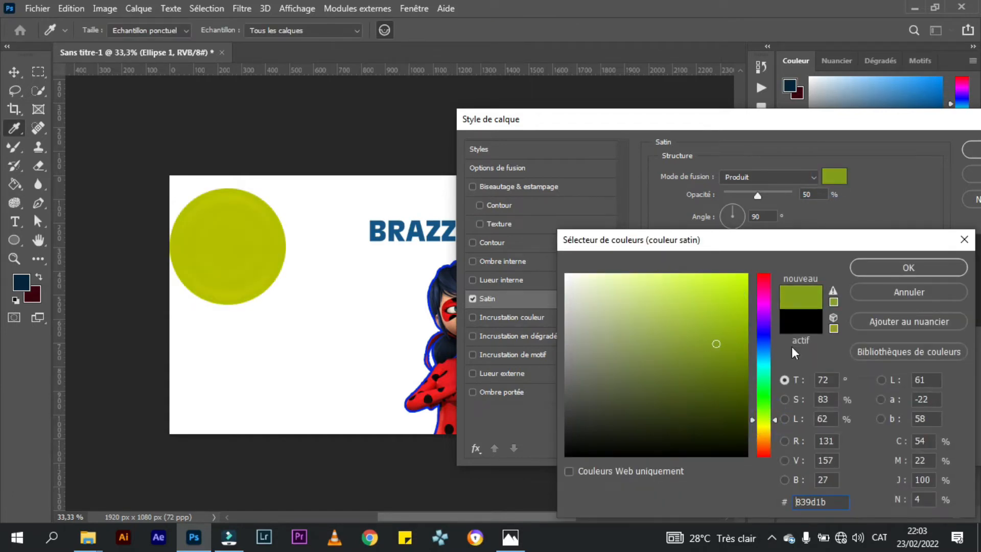
click(764, 406)
key(Return)
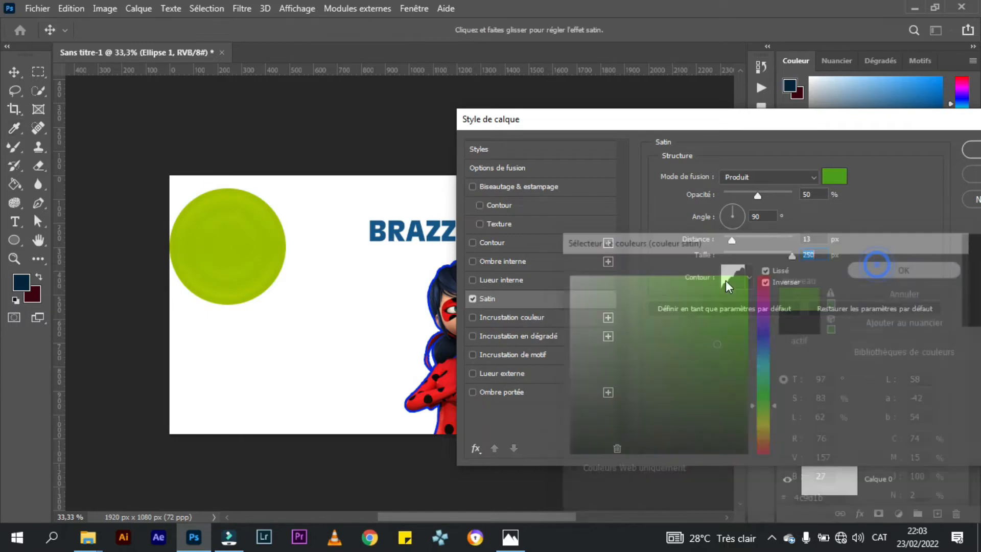
Try a wavy contour for the circle's Satin effect and turn Satin off
click(747, 280)
click(729, 340)
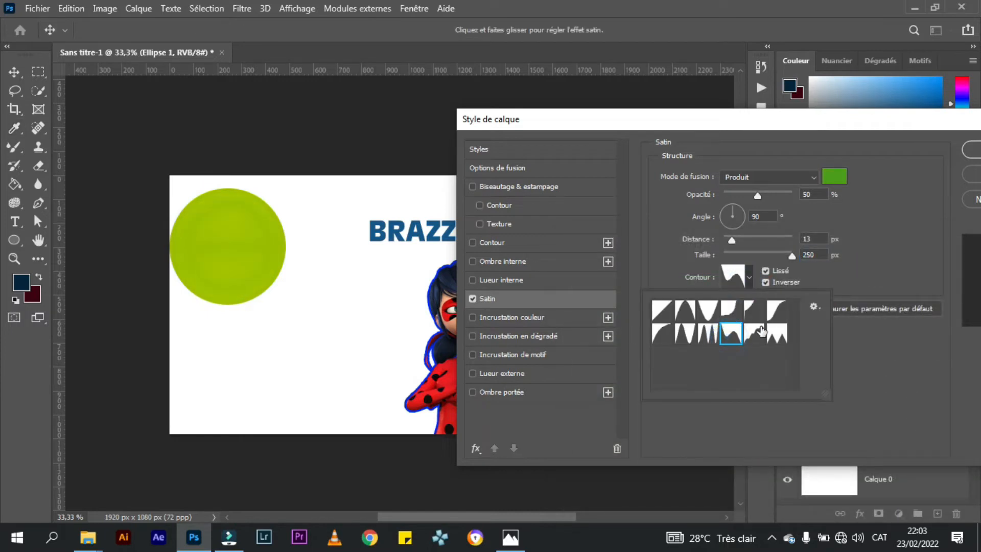
click(888, 183)
click(471, 299)
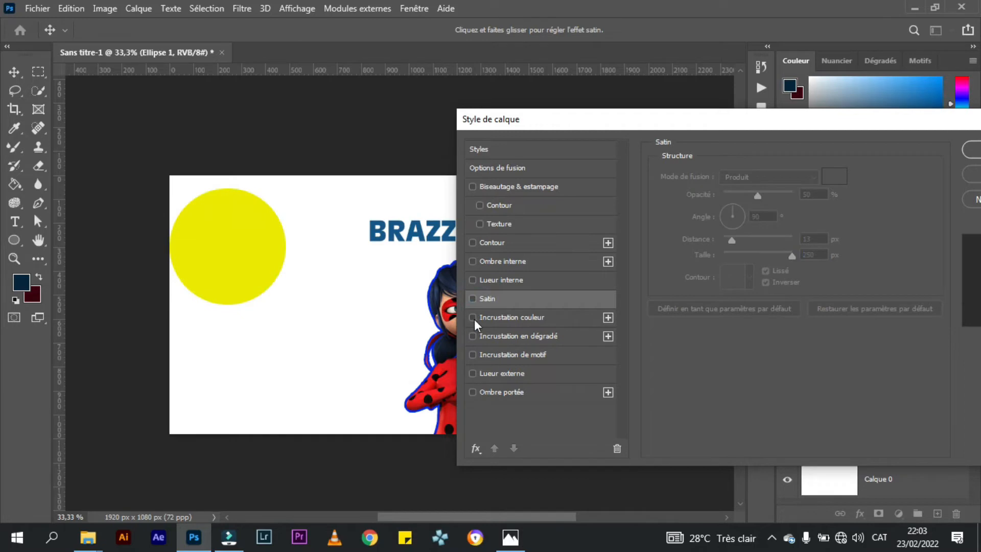
Try an Incrustation couleur effect on the circle with light blue 499fbf, and turn it off
click(473, 318)
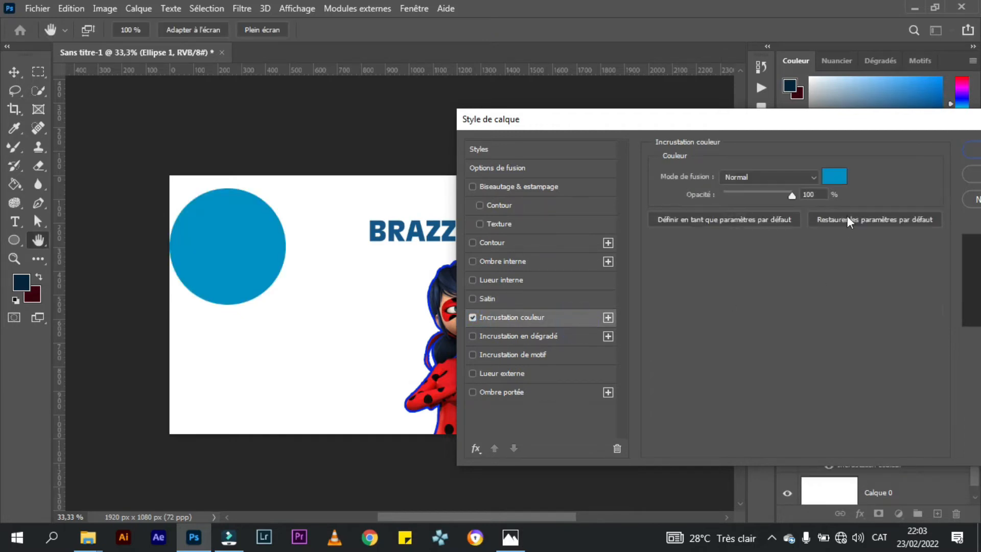
click(832, 176)
mouse_move(675, 374)
mouse_down()
mouse_move(674, 383)
mouse_move(637, 376)
mouse_move(710, 355)
mouse_up()
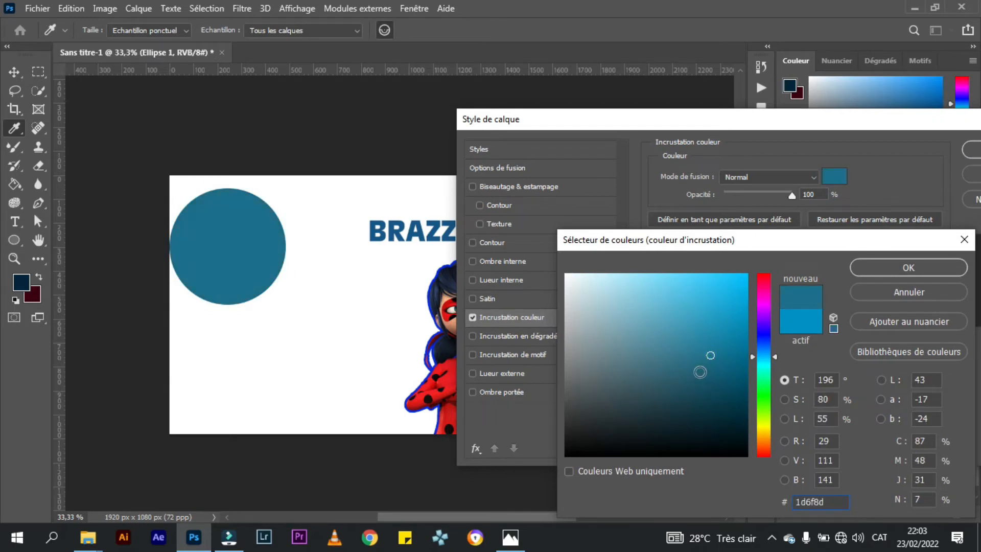
click(677, 319)
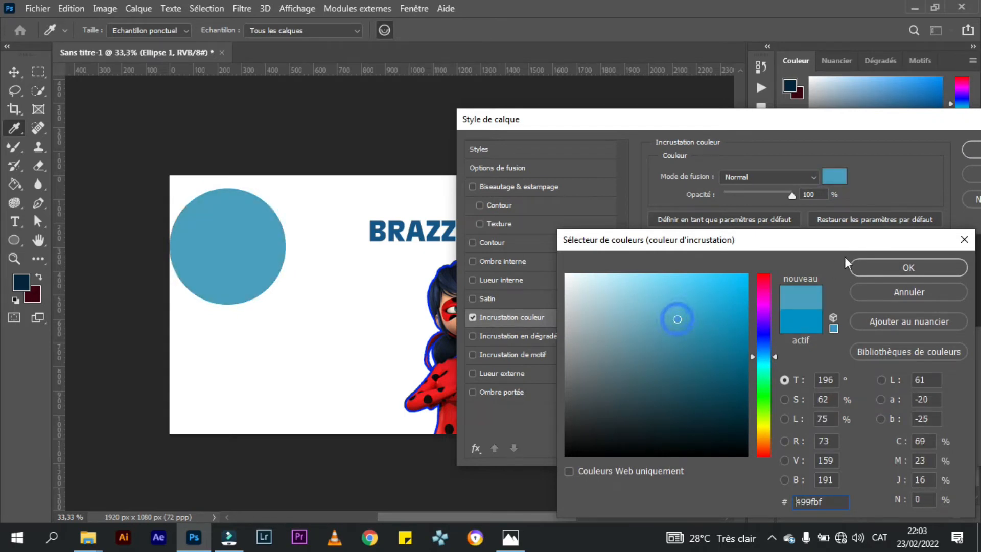
click(897, 267)
click(472, 318)
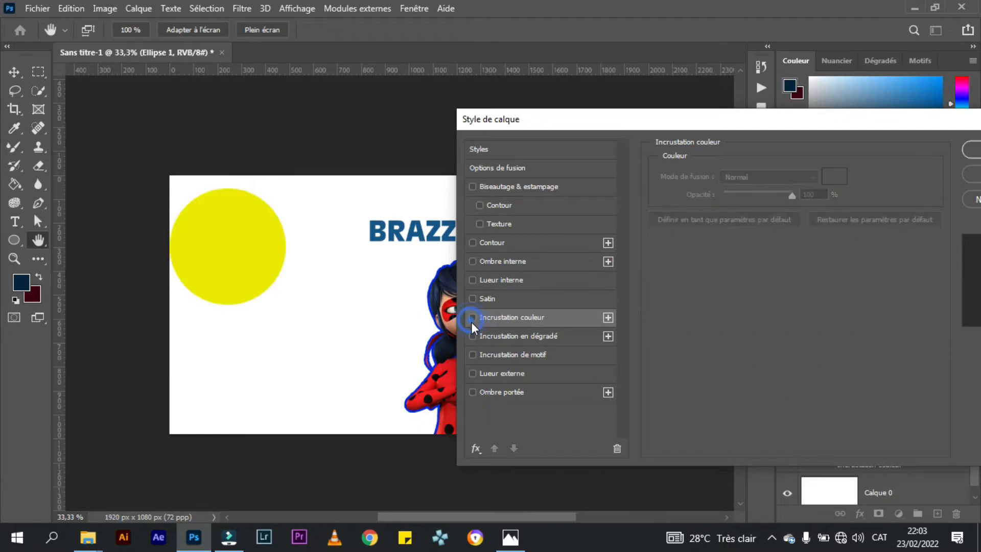
Try an Incrustation en dégradé on the circle with a dark red 862828 starting stop, and discard the gradient edit
click(472, 336)
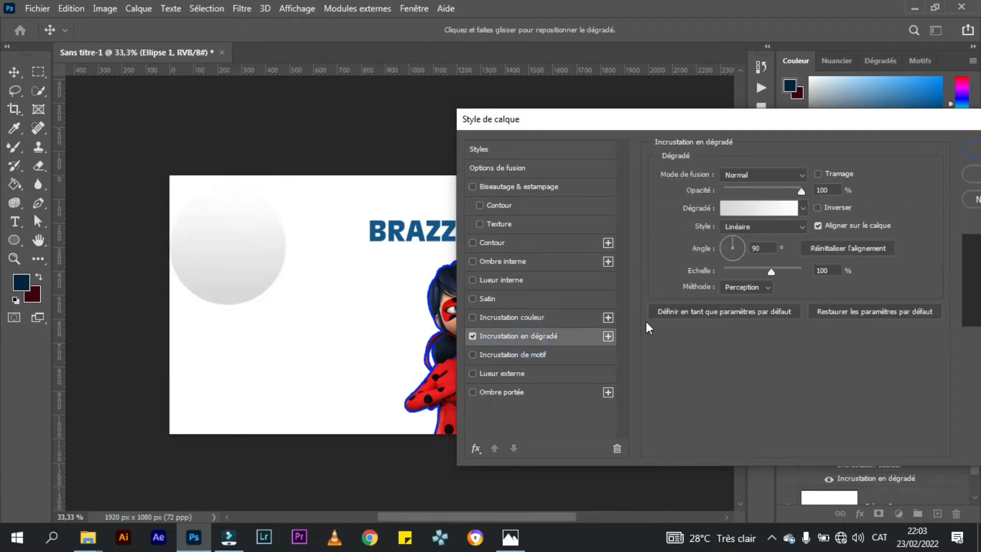
click(736, 207)
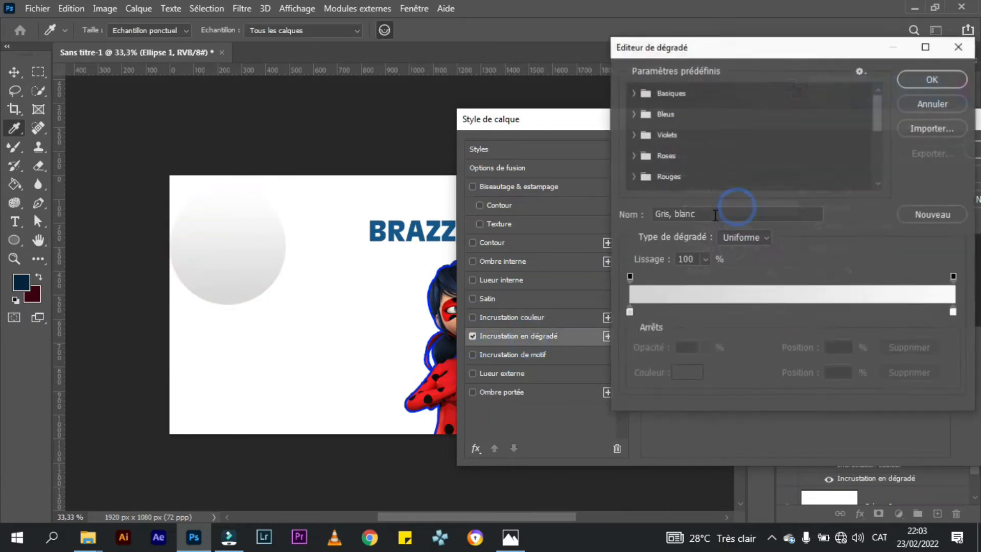
click(630, 312)
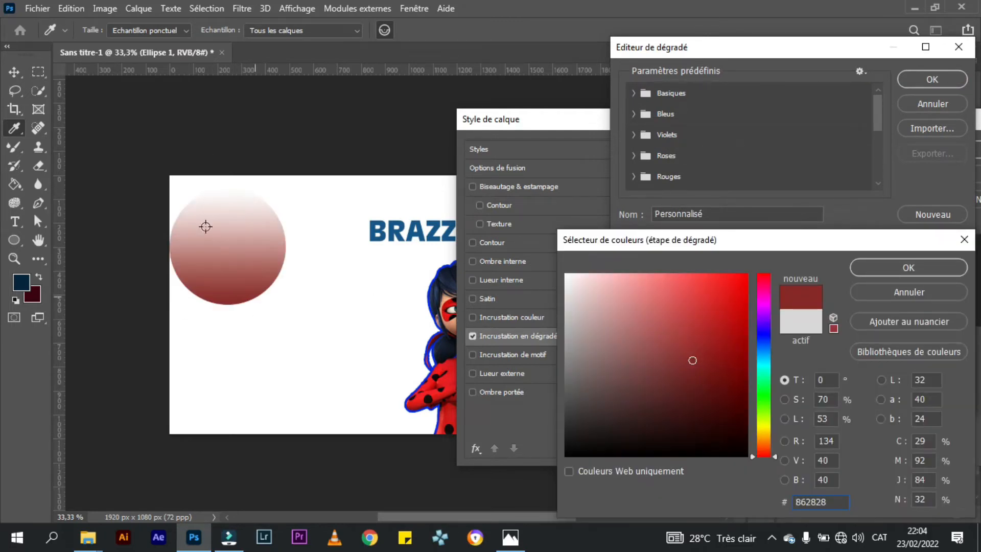
click(896, 267)
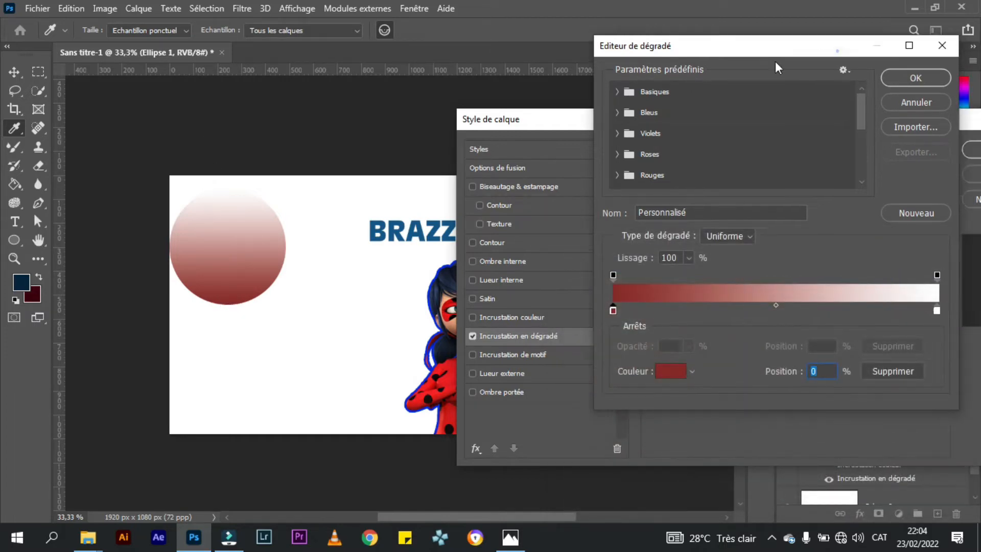
click(688, 164)
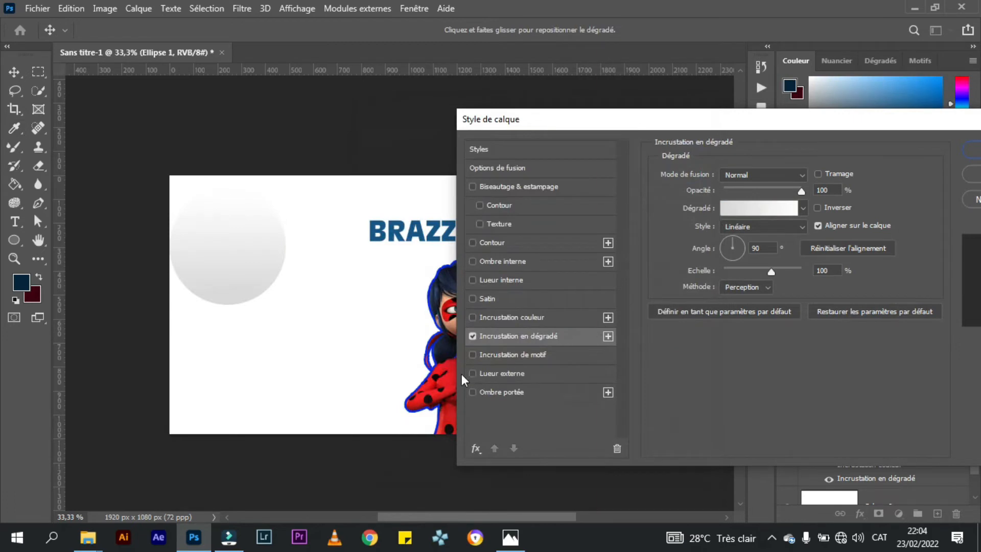
Replace the circle's gradient overlay with an Incrustation de motif using the green Herbe pattern at 100% opacity
click(546, 356)
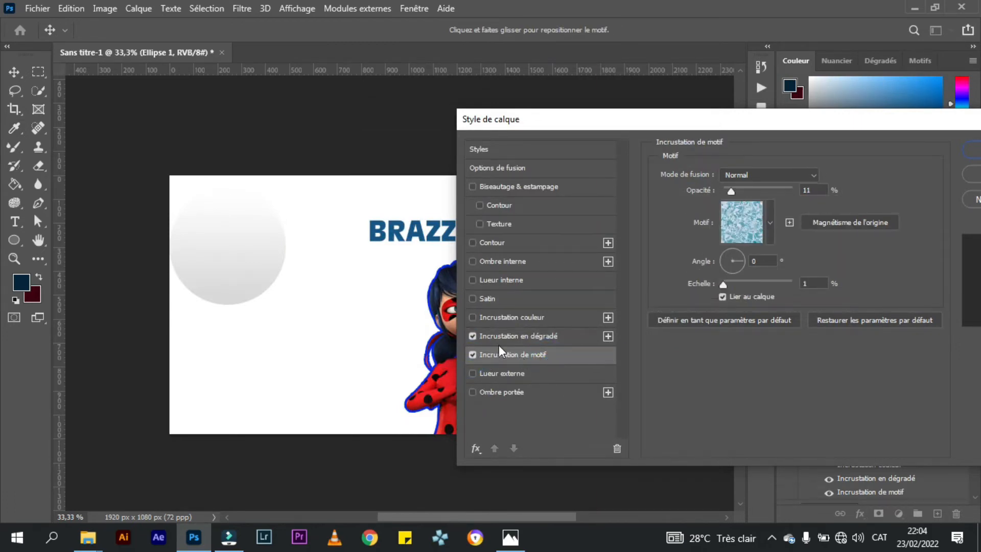
click(472, 336)
click(770, 223)
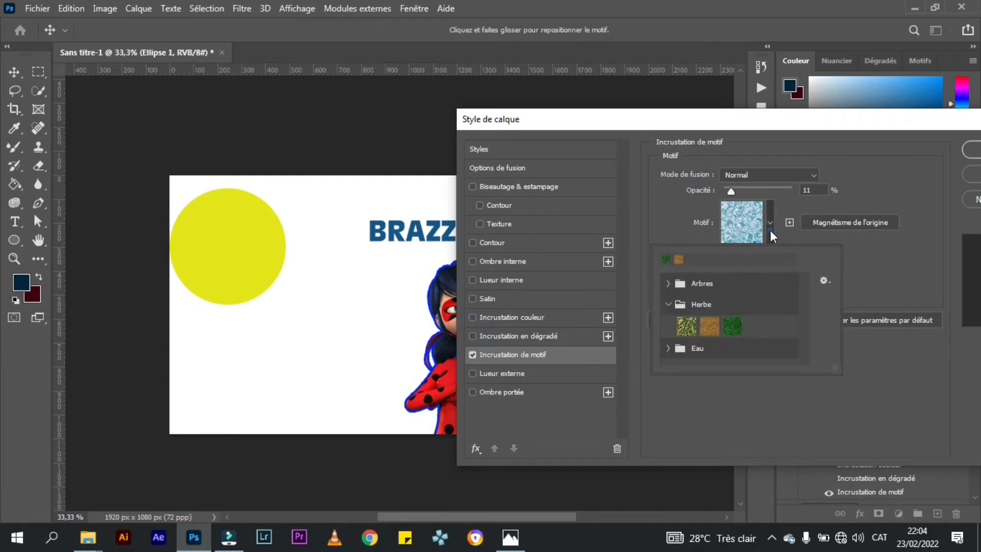
click(732, 326)
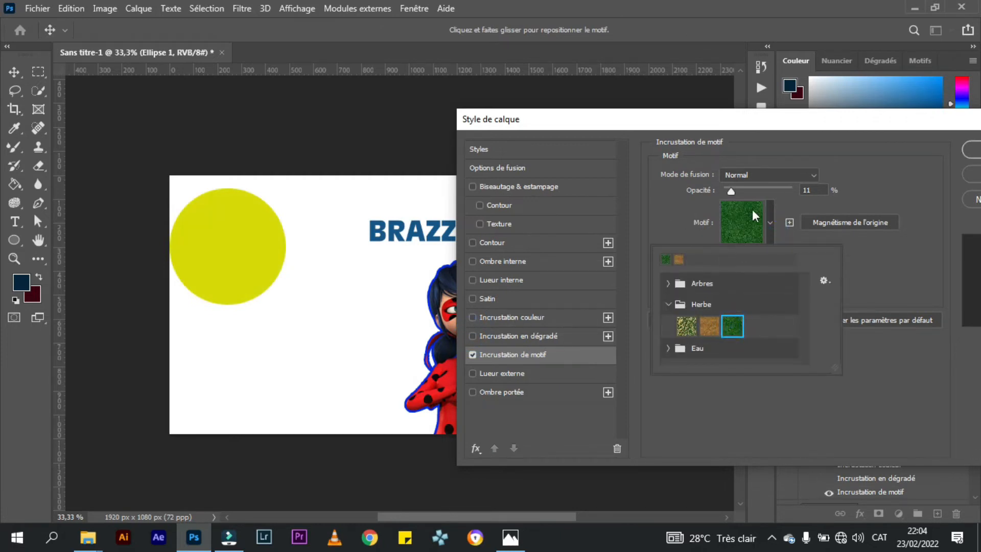
drag(731, 191, 817, 189)
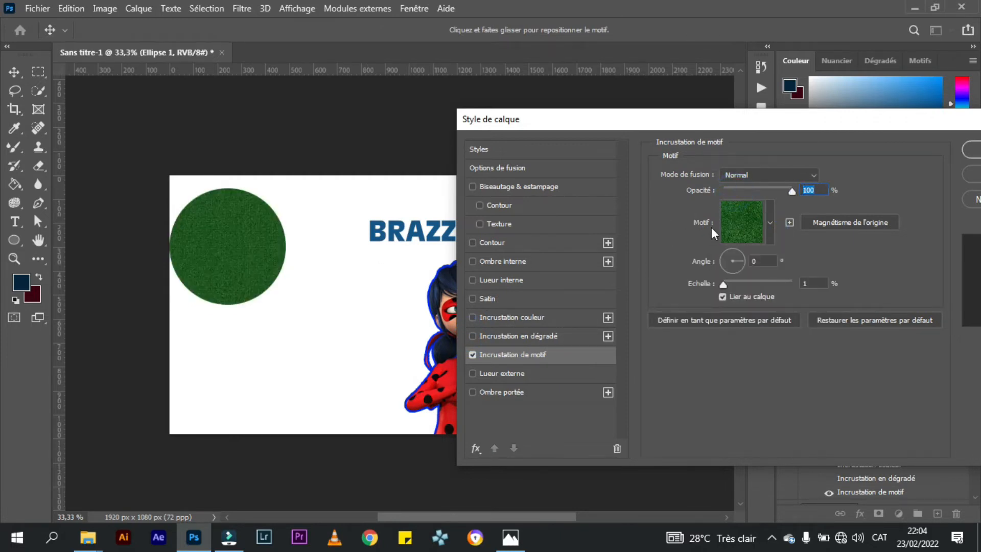
Switch the circle's overlay to the blue Eau pattern, set its opacity to 94% and enlarge its scale
click(733, 215)
click(684, 349)
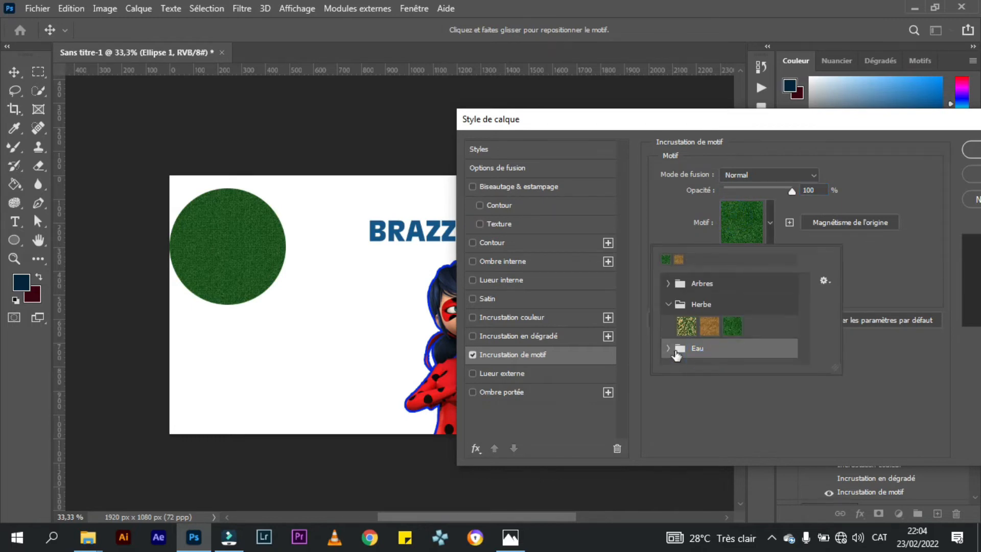
click(667, 348)
click(686, 353)
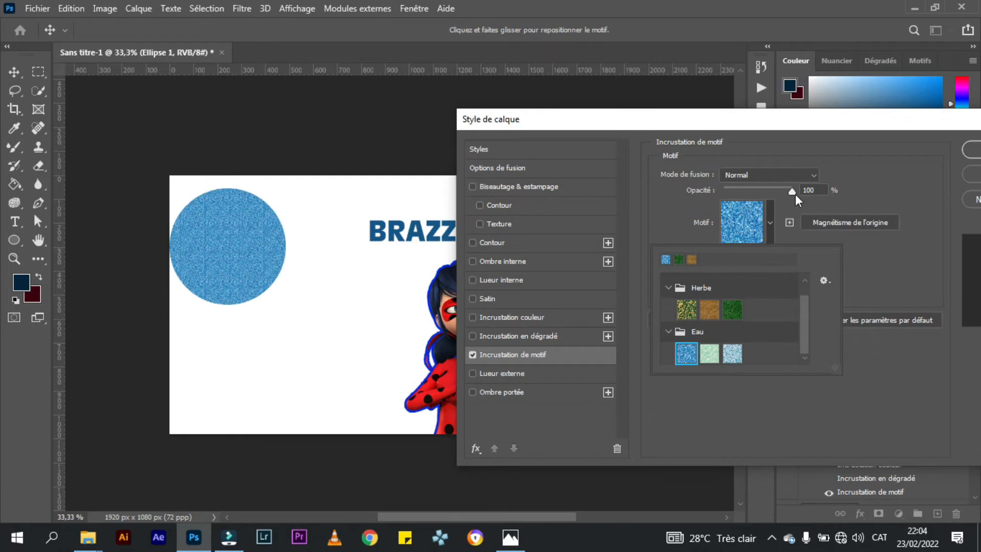
mouse_move(795, 194)
mouse_down()
mouse_move(765, 188)
mouse_move(786, 190)
mouse_up()
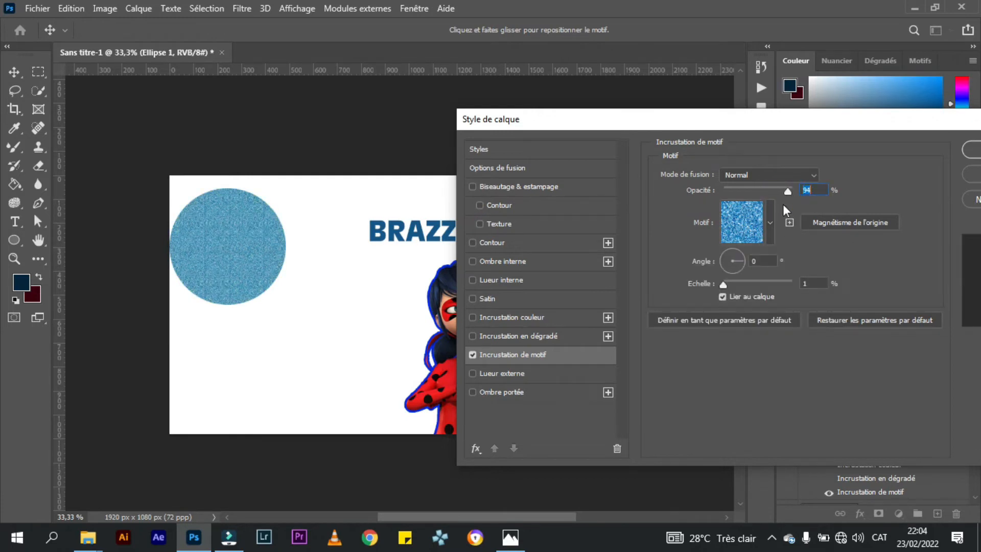
mouse_move(731, 286)
mouse_down()
mouse_move(784, 287)
mouse_move(729, 296)
mouse_up()
Replace the circle's pattern overlay with a Lueur externe in Normal mode at 47% opacity, with 44% Grossi and 128 px size
click(527, 374)
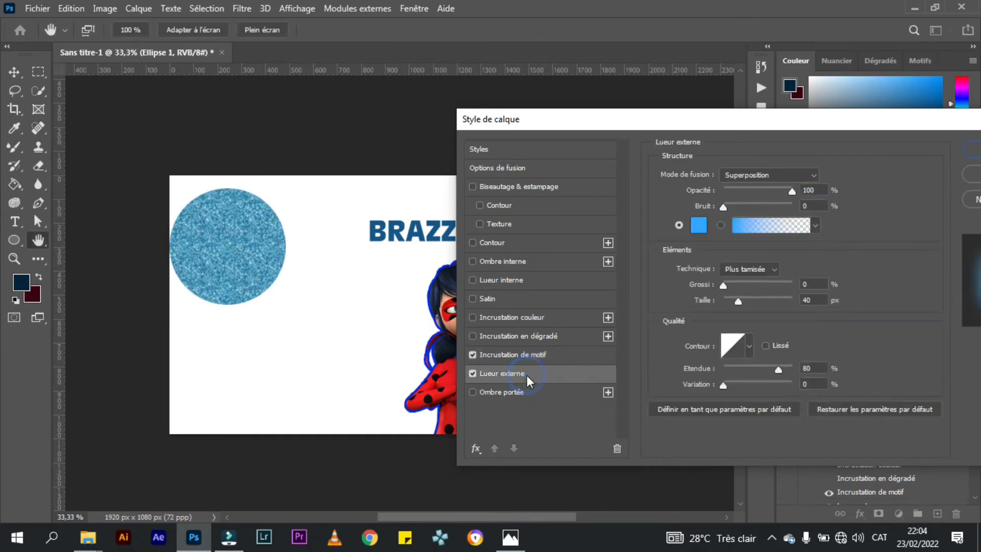
click(472, 355)
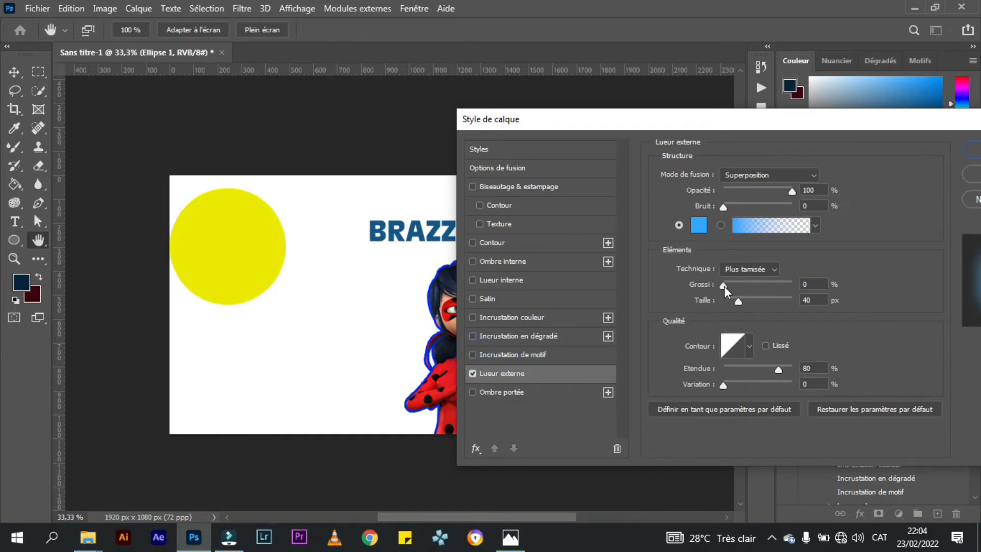
drag(747, 300, 753, 284)
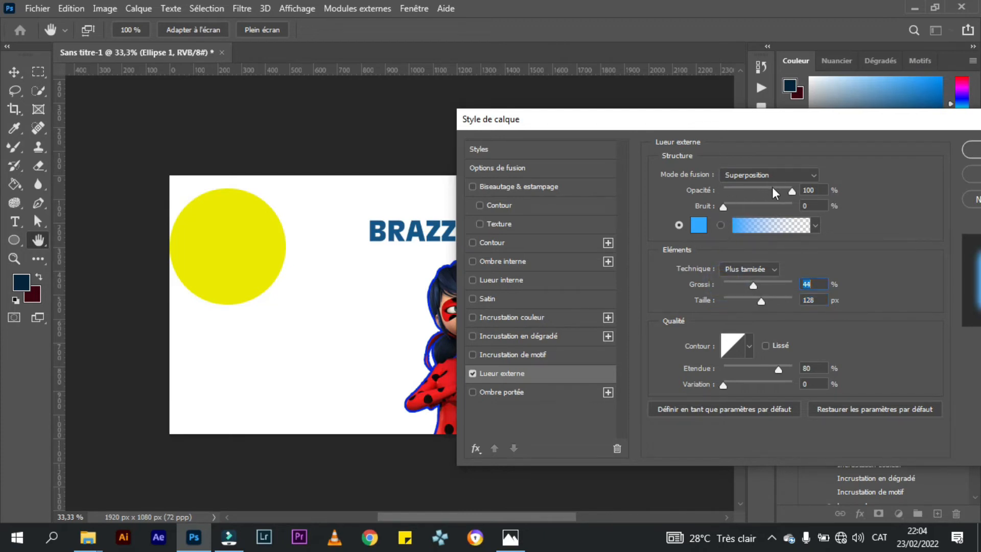
click(789, 176)
click(787, 175)
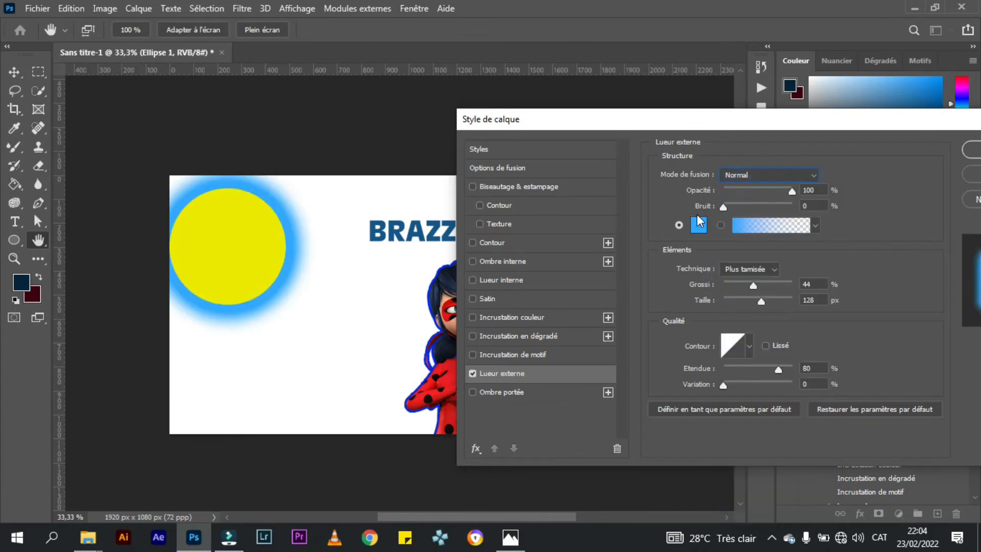
drag(795, 190, 756, 189)
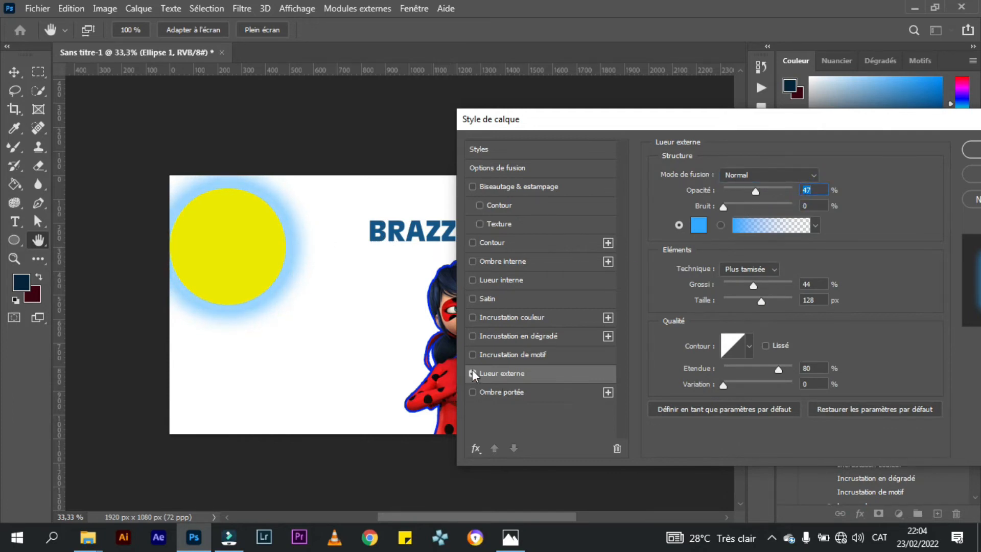
Change the circle's outer glow colour to bright green 00f30b
click(700, 228)
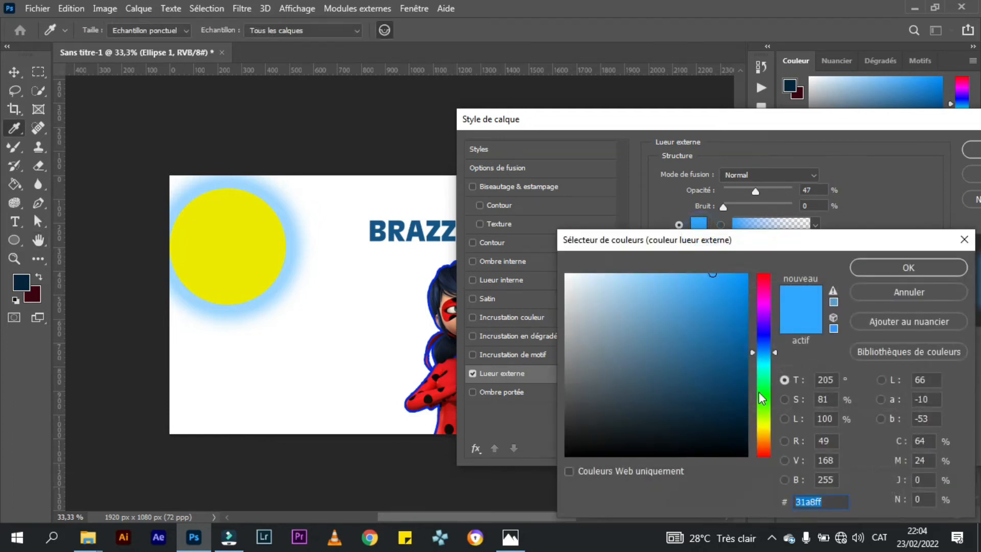
click(760, 393)
drag(703, 391, 752, 281)
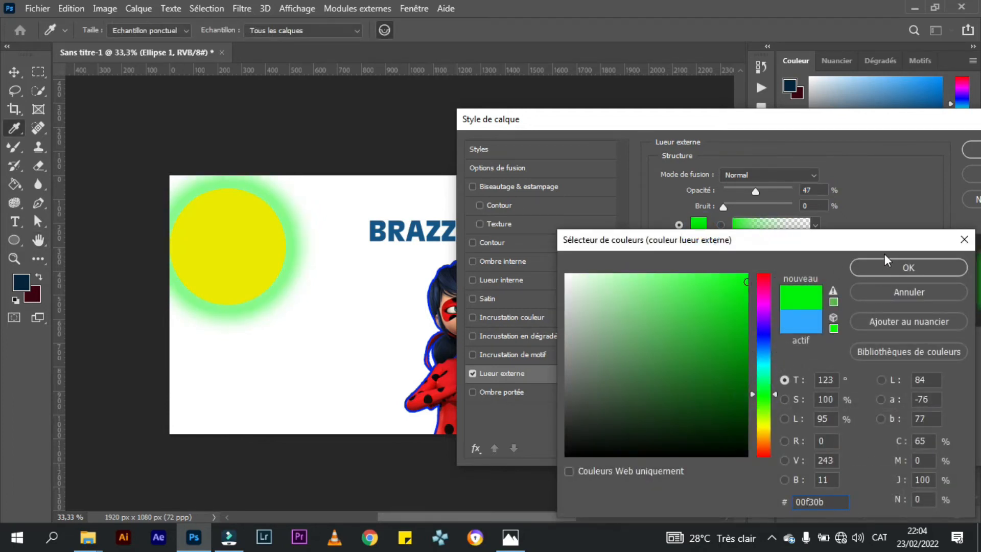
click(877, 268)
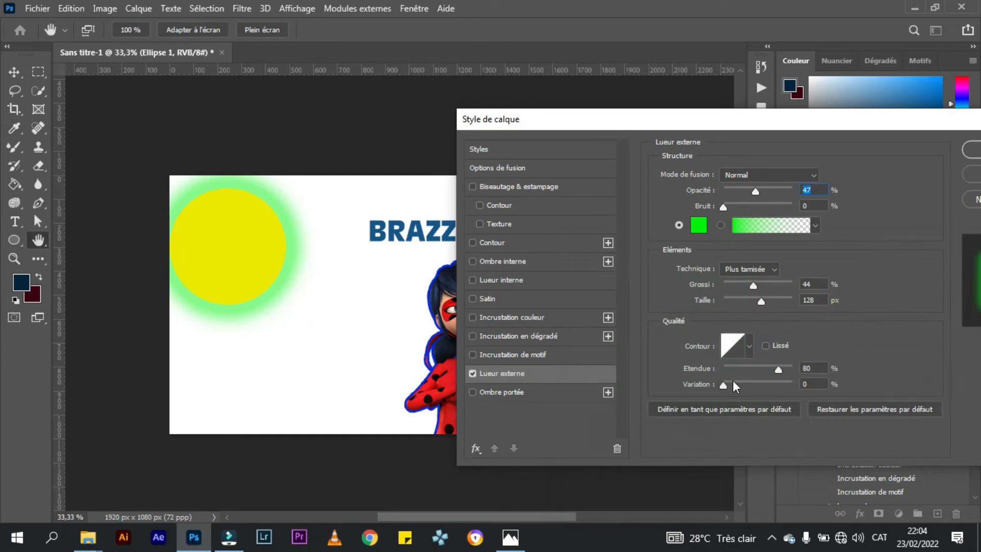
Apply the circle's outer glow with 25% Grossi and 150 px size, and move the circle inward from the canvas corner
drag(761, 301, 742, 289)
click(766, 300)
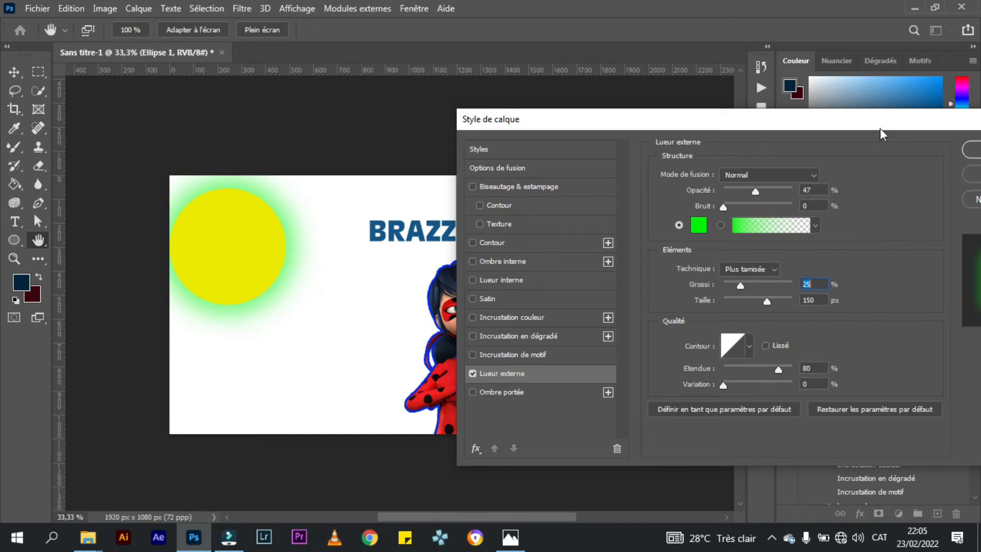
drag(880, 128, 642, 226)
click(746, 250)
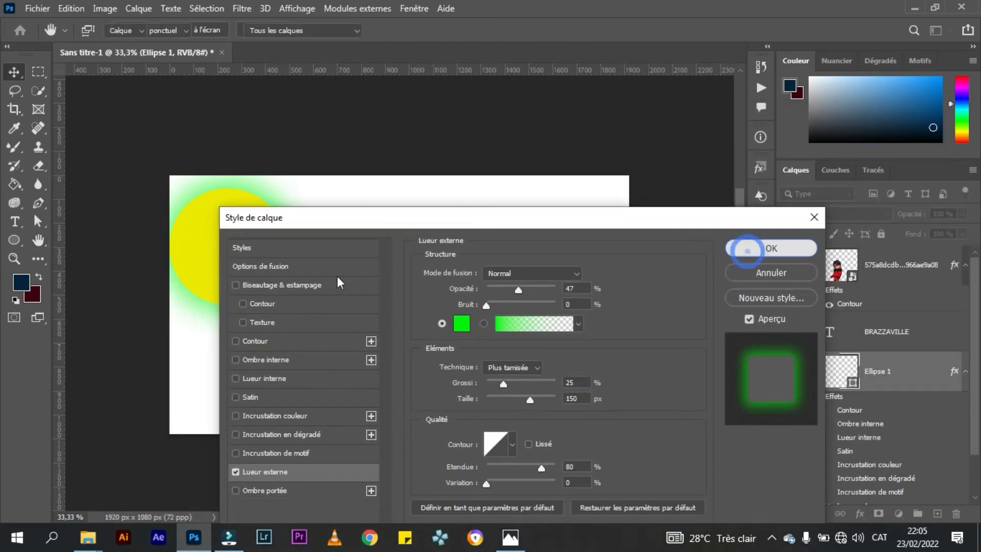
drag(230, 246, 278, 271)
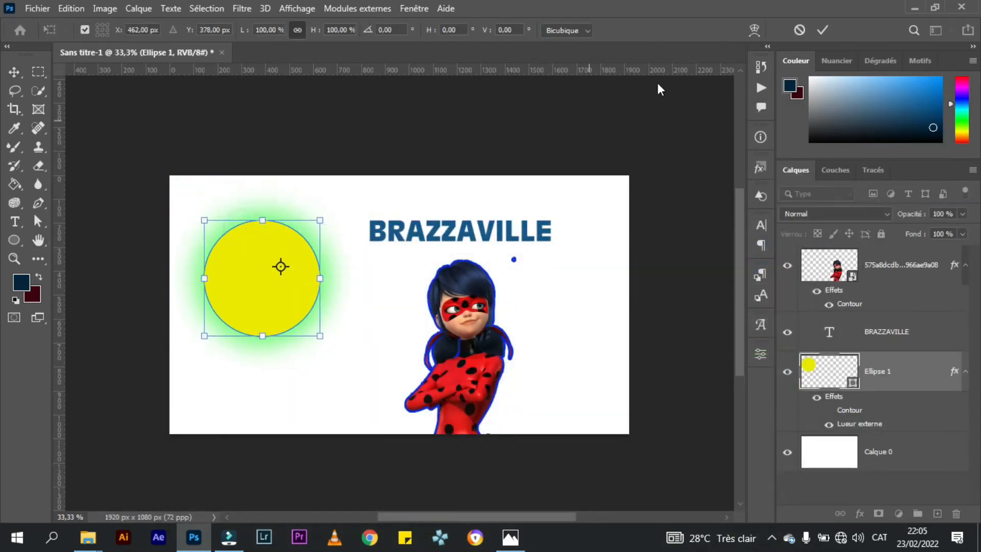
click(822, 30)
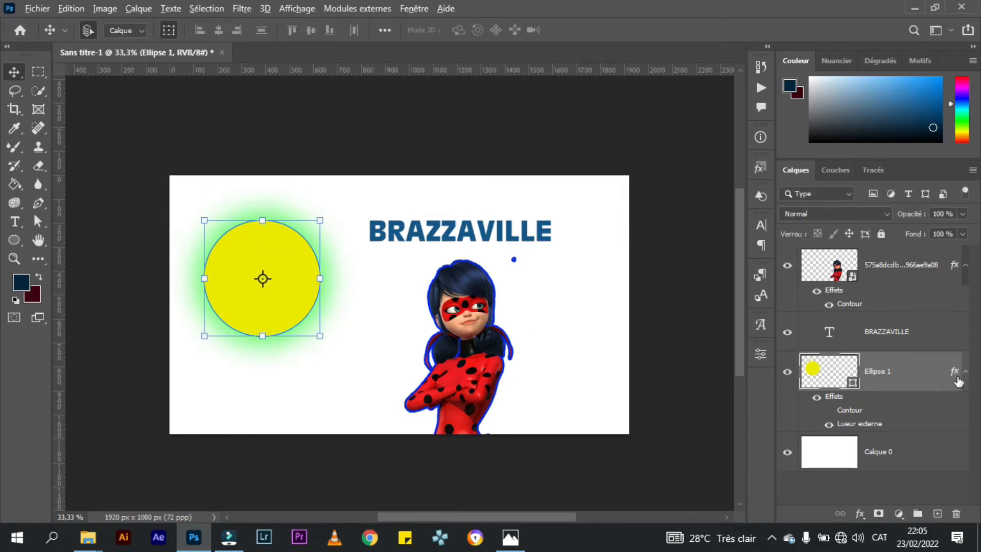
Copy the circle's layer effects to the character image and the BRAZZAVILLE text, and shift the character right and slightly down
drag(953, 371, 904, 280)
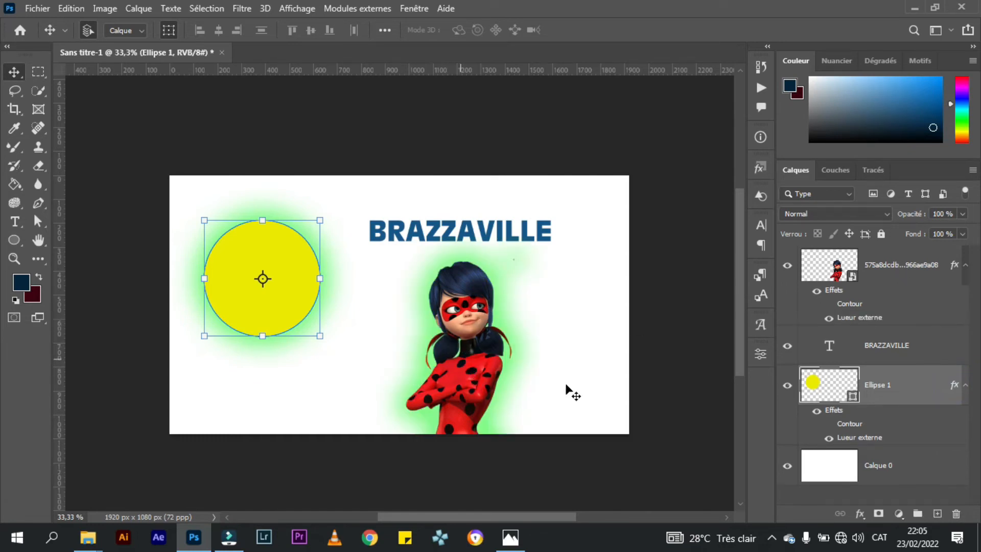
drag(953, 384, 926, 355)
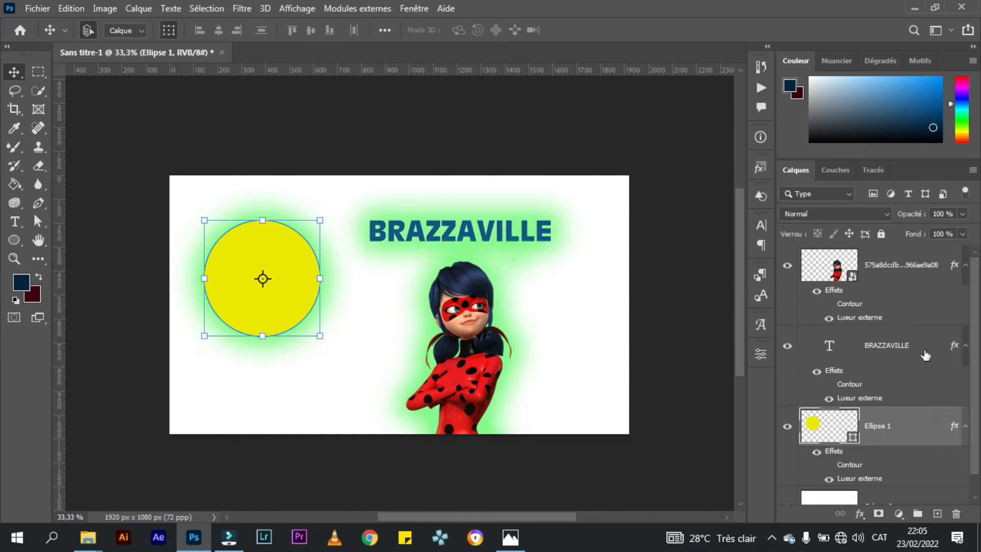
drag(478, 335, 530, 341)
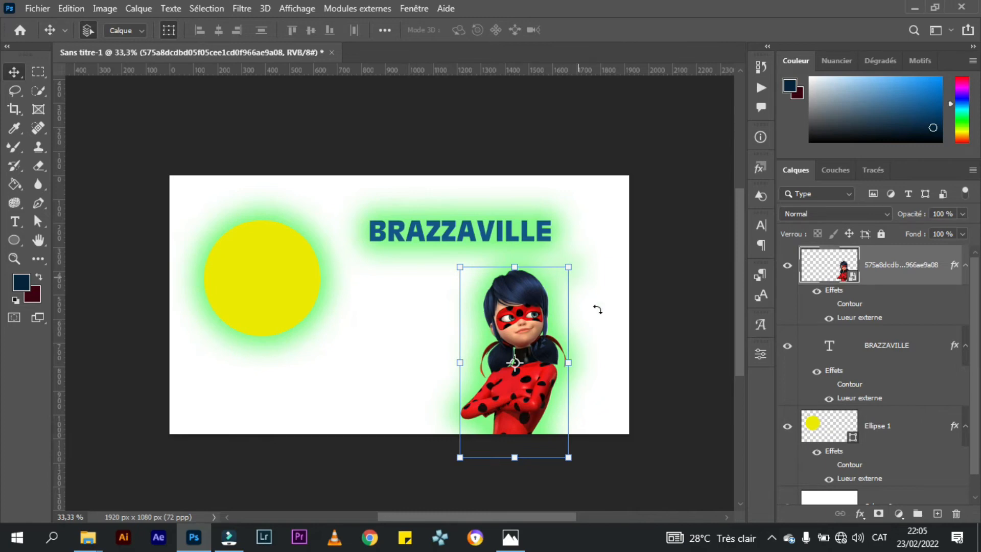
Turn off the Lueur externe effect in the character image's layer style
double_click(955, 266)
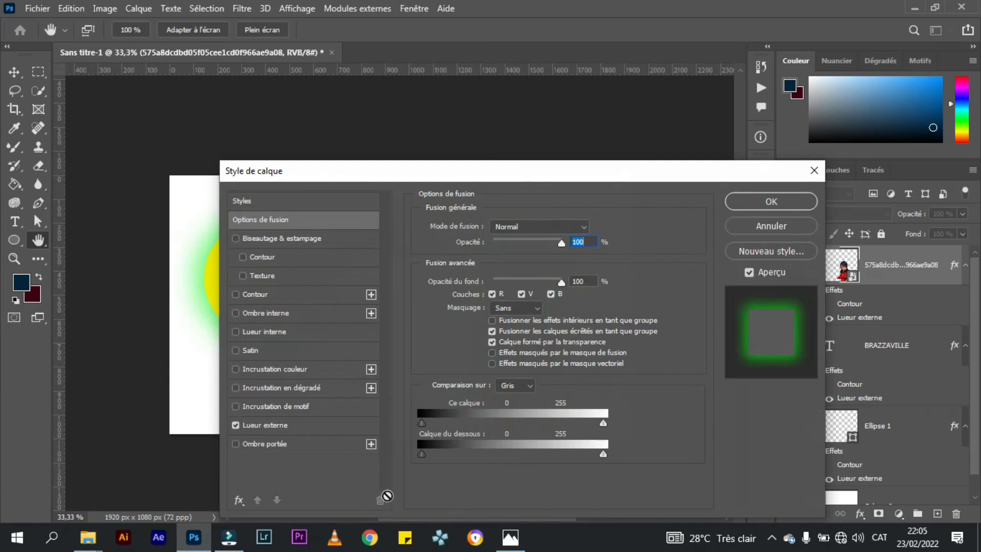
drag(334, 174, 616, 191)
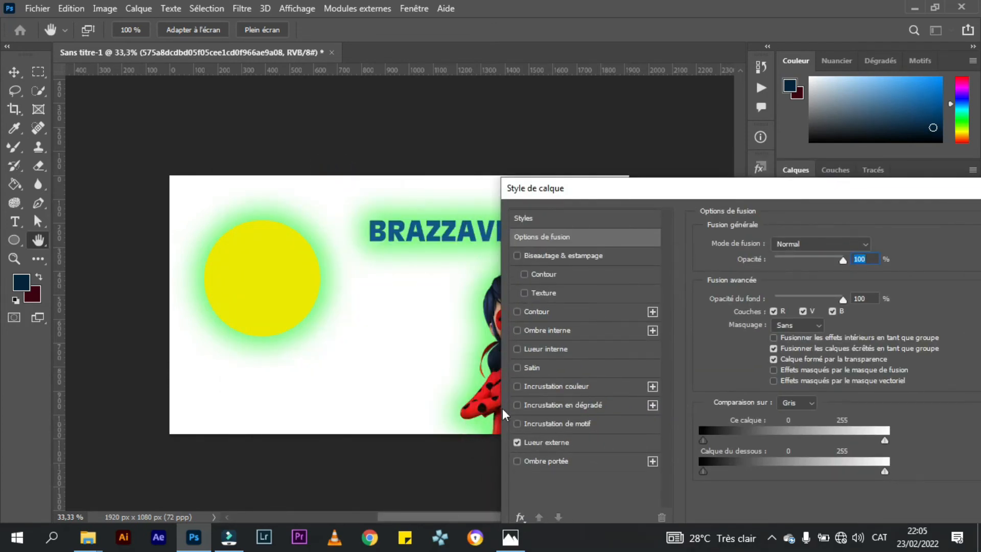
click(516, 442)
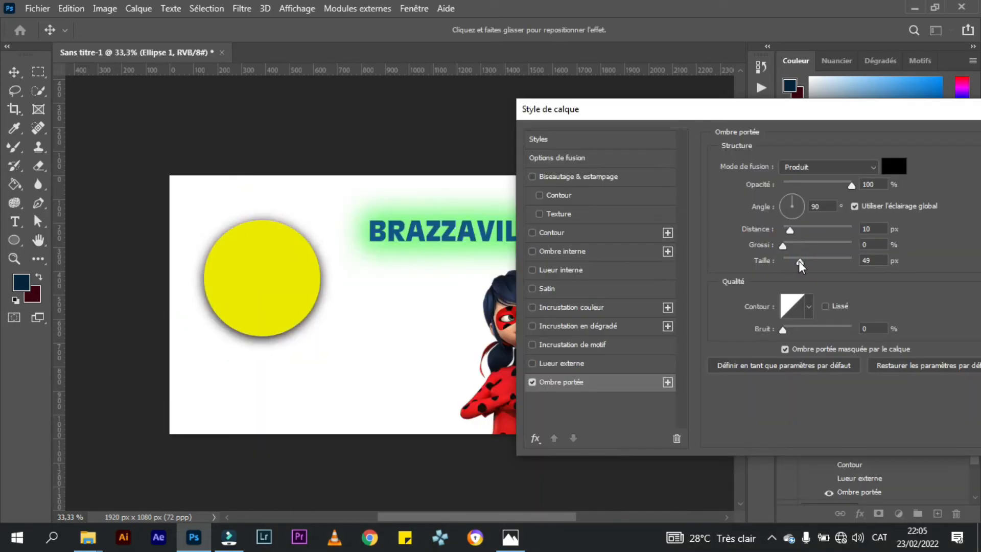
Set the circle's Ombre portée size to 43 px and its opacity to 38%
click(799, 261)
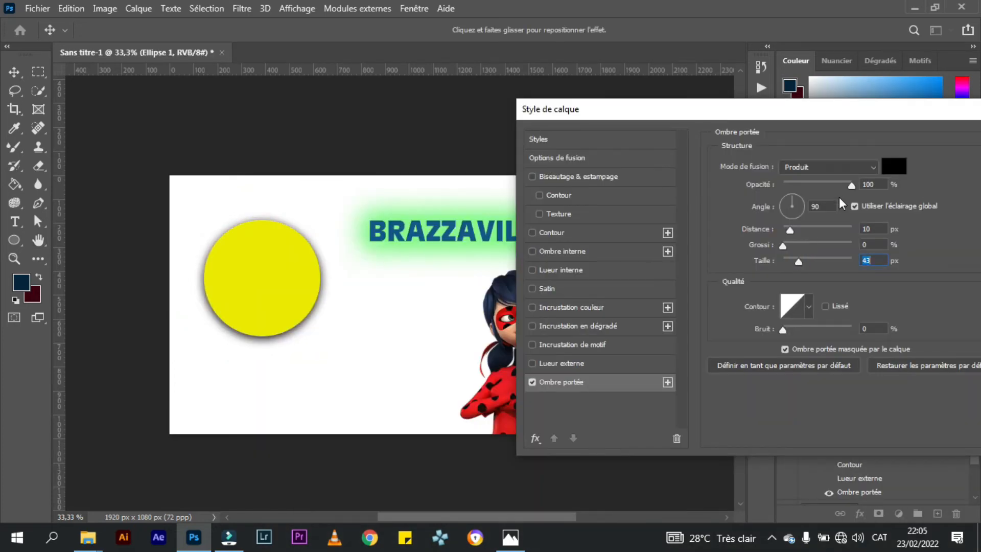
drag(851, 186, 834, 186)
drag(834, 186, 810, 185)
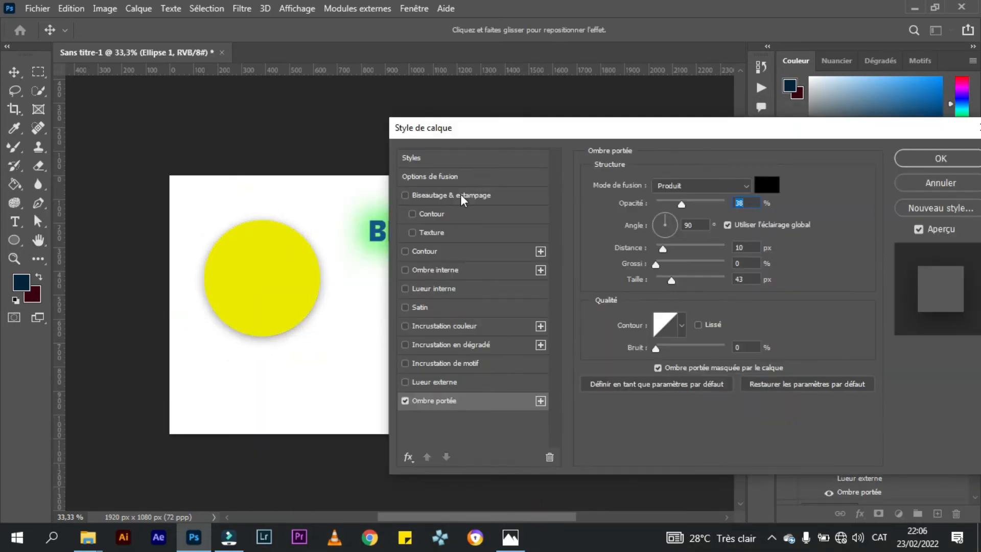